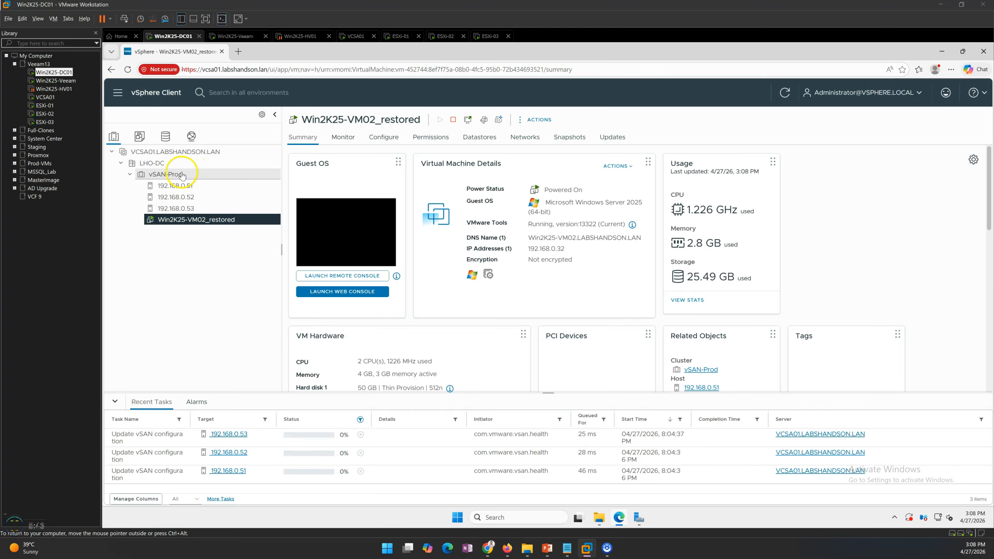
- Reload the vSphere Client page, look over the ESXi-01, ESXi-02 and ESXi-03 host consoles, and return to the Win2K25-DC01 machine
click(129, 72)
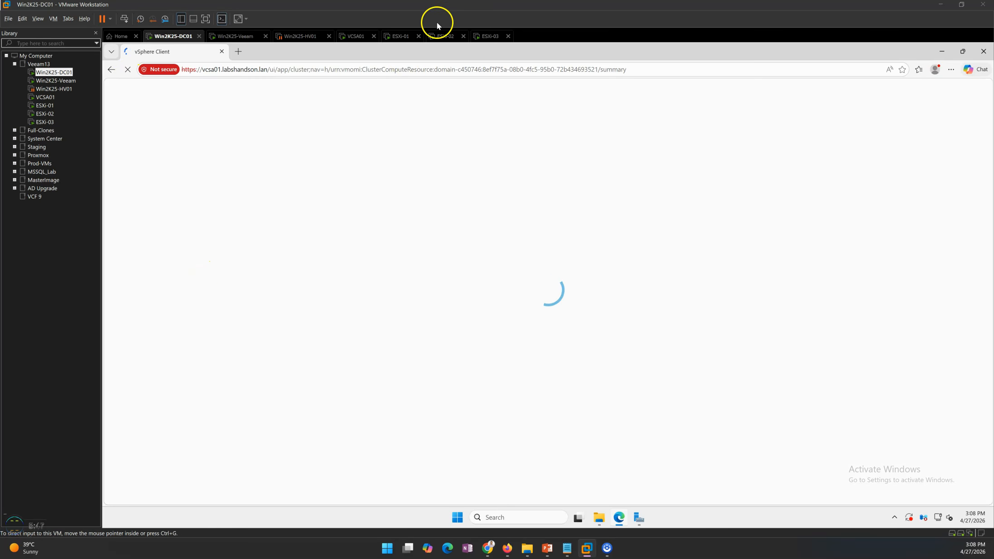
click(404, 36)
click(439, 36)
click(489, 40)
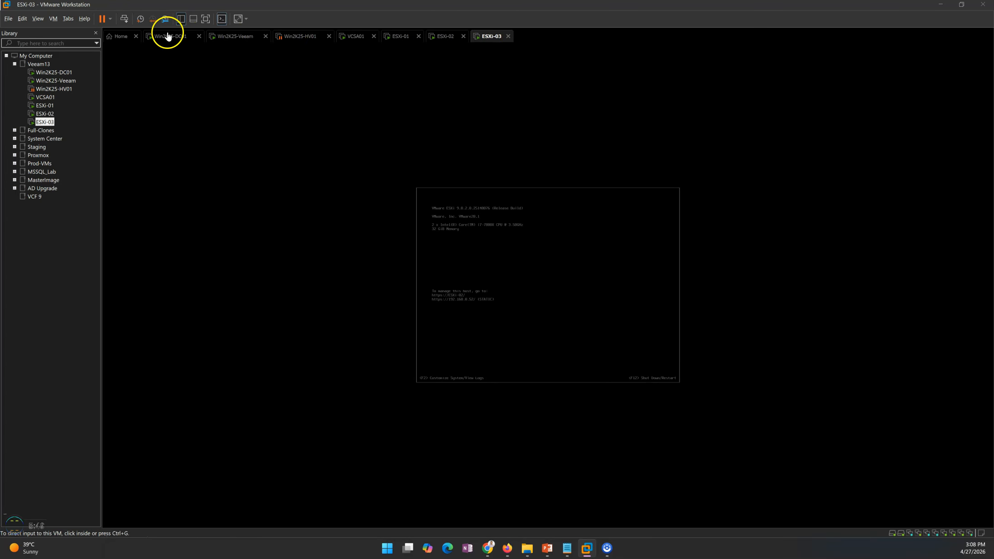
click(167, 36)
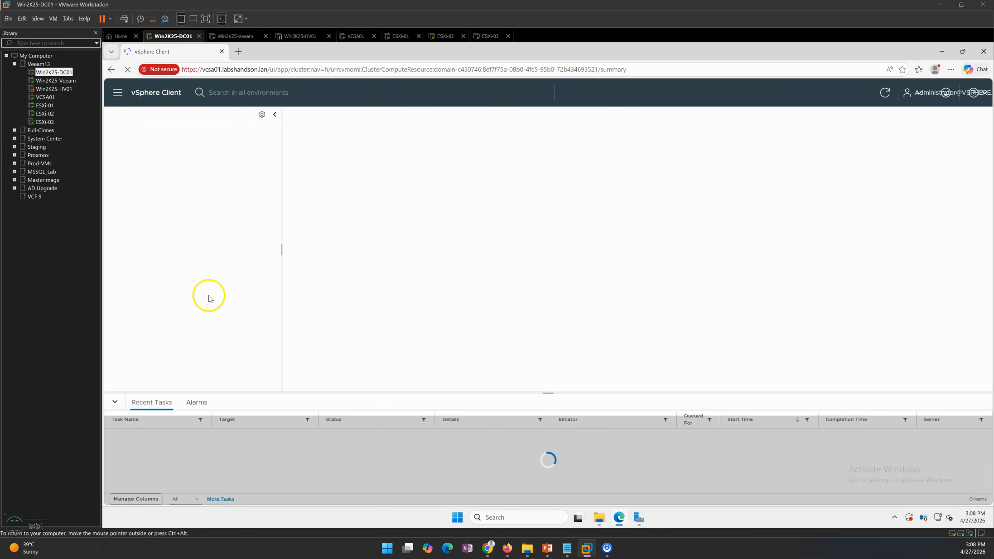
- Examine the Win2K25-VM02_restored summary with recent tasks collapsed, and open the vSAN-Prod cluster's summary
click(984, 88)
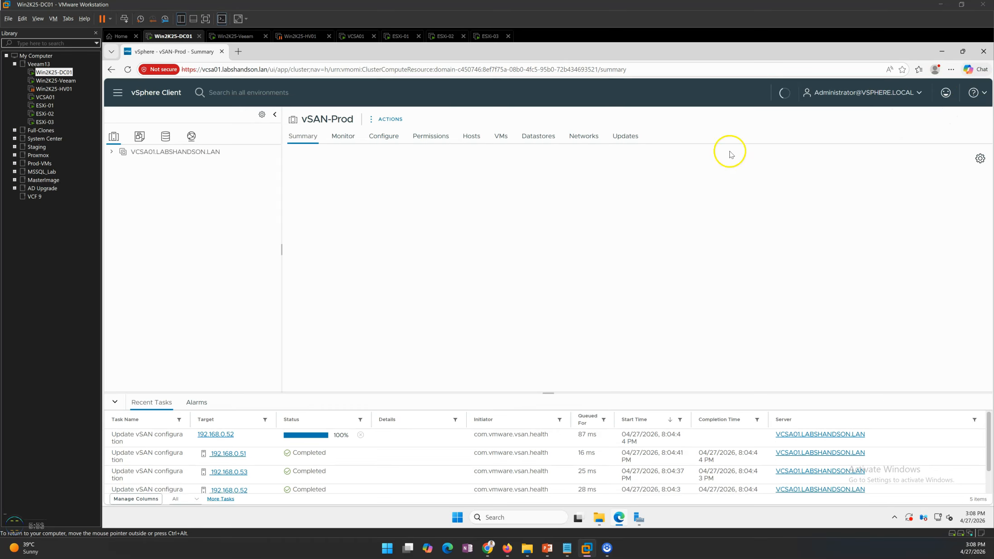
click(184, 220)
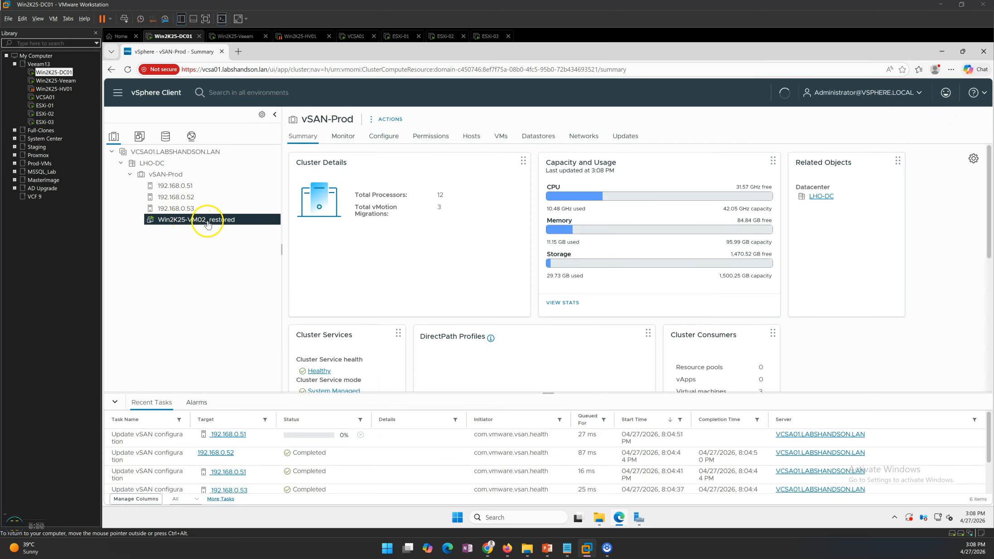
click(115, 402)
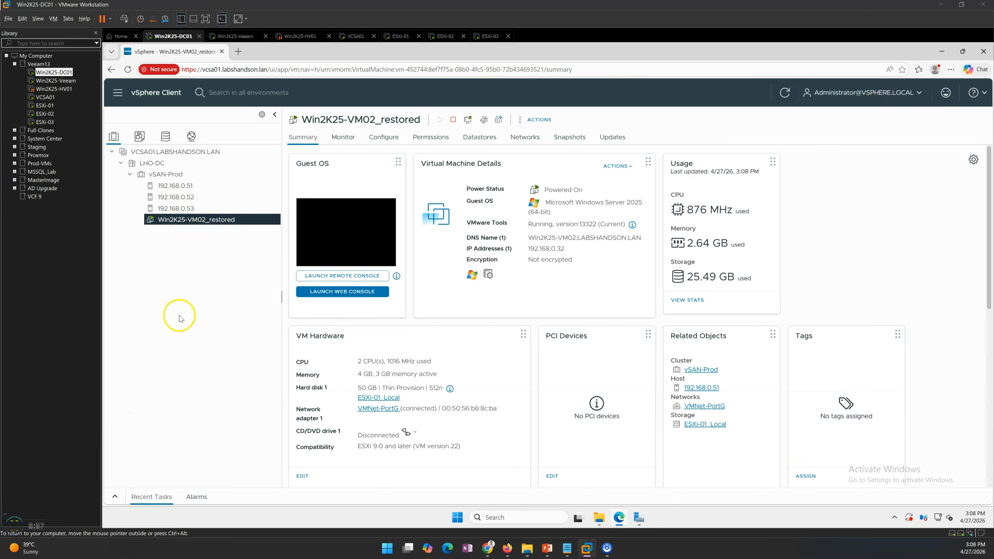
click(174, 178)
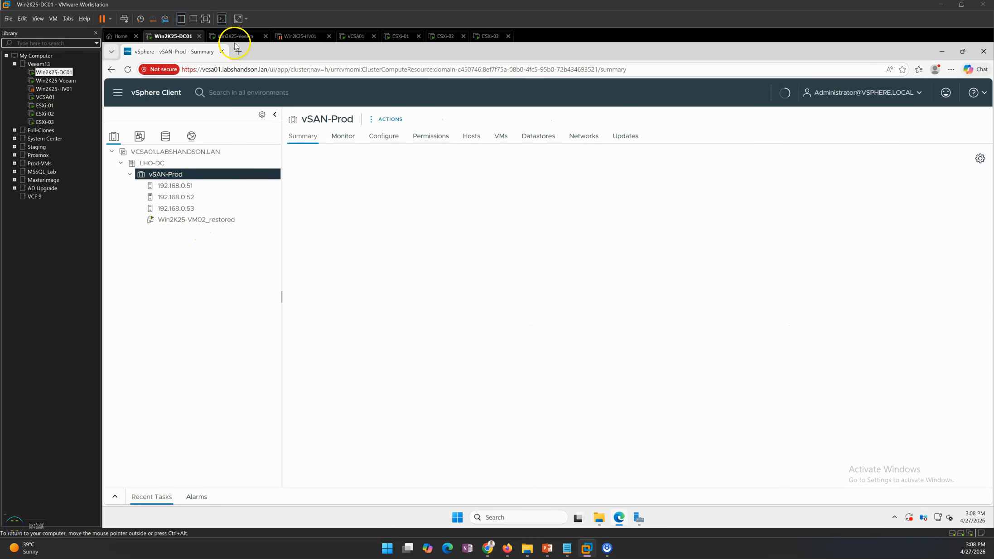
- Switch to the Win2K25-Veeam machine, check the Prod-VMWare-VM-Backup job and expand that job's disk backup to its virtual machines
click(237, 36)
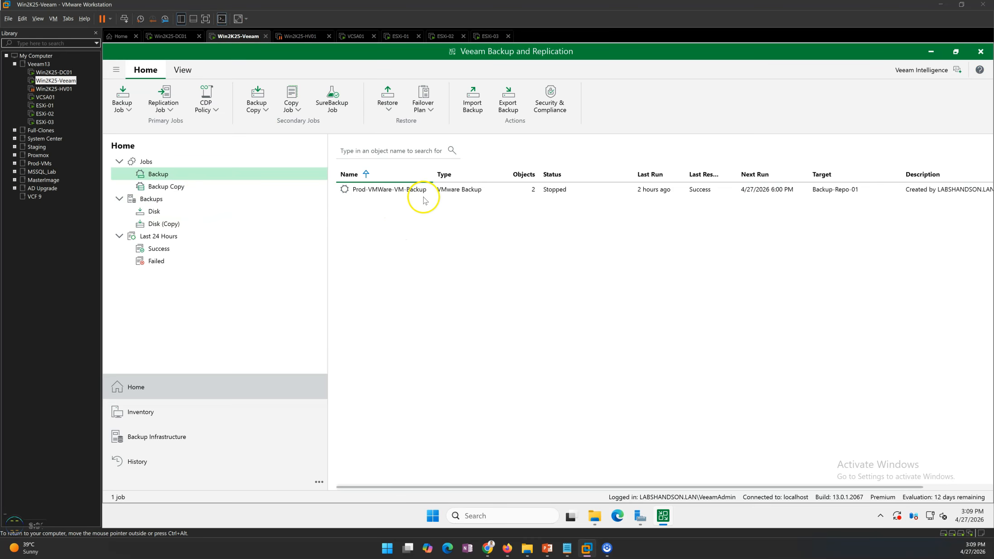
click(398, 192)
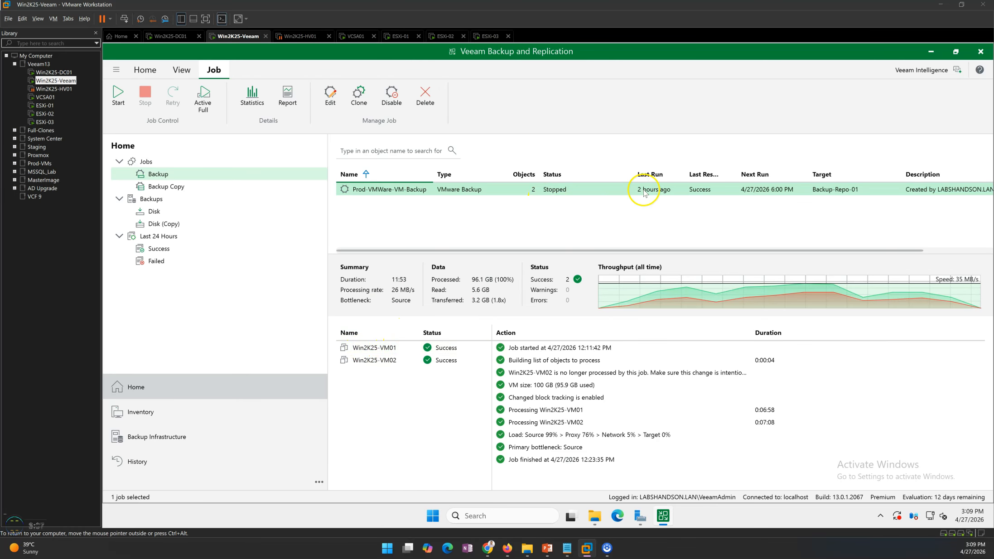
click(181, 215)
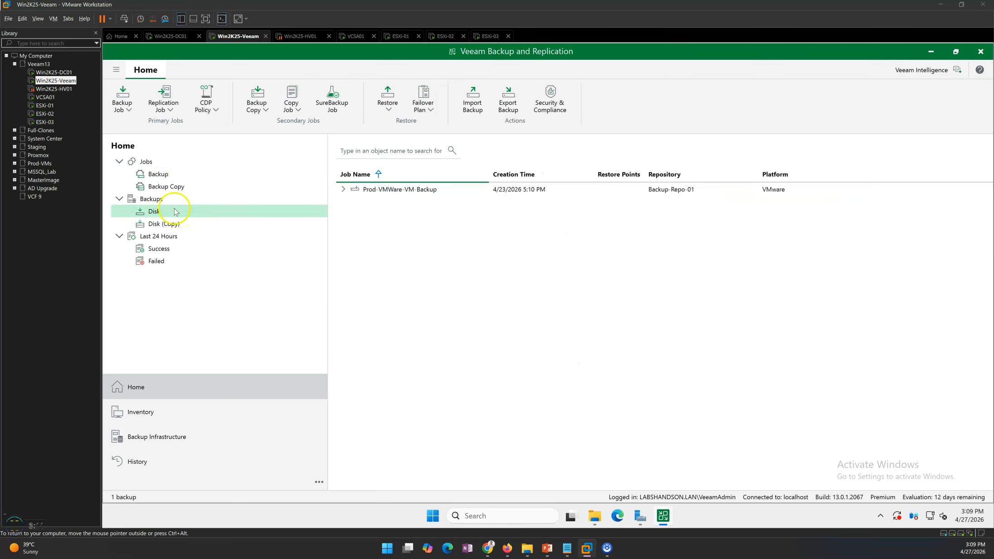
click(343, 191)
click(342, 190)
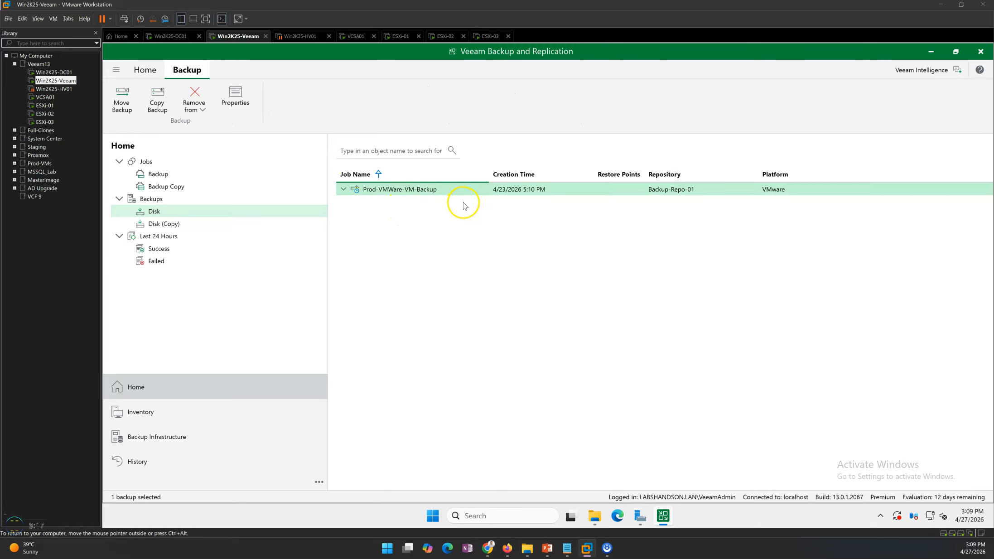
click(437, 206)
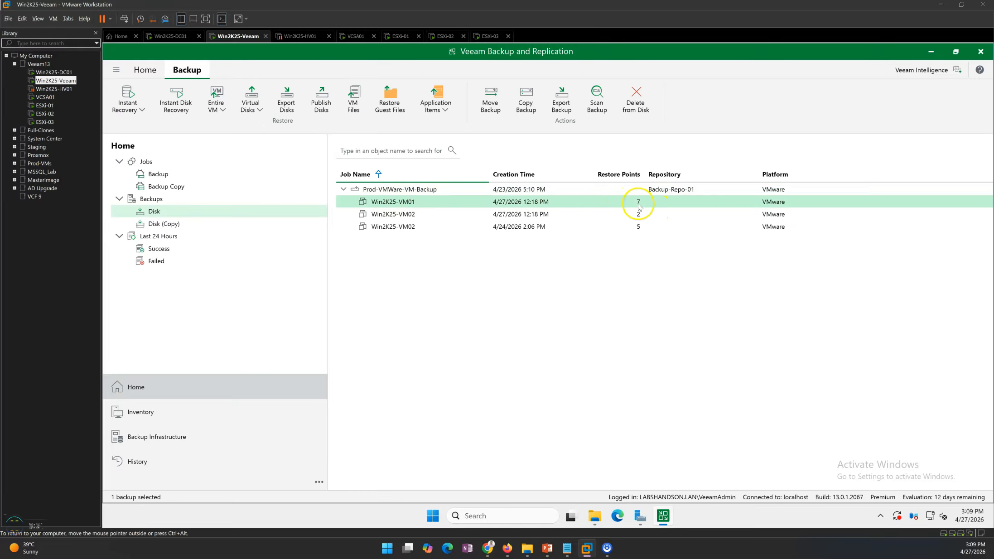
- Start an instant recovery of Win2K25-VM01 to VMware vSphere and accept it as the machine to restore
right_click(496, 204)
mouse_move(555, 219)
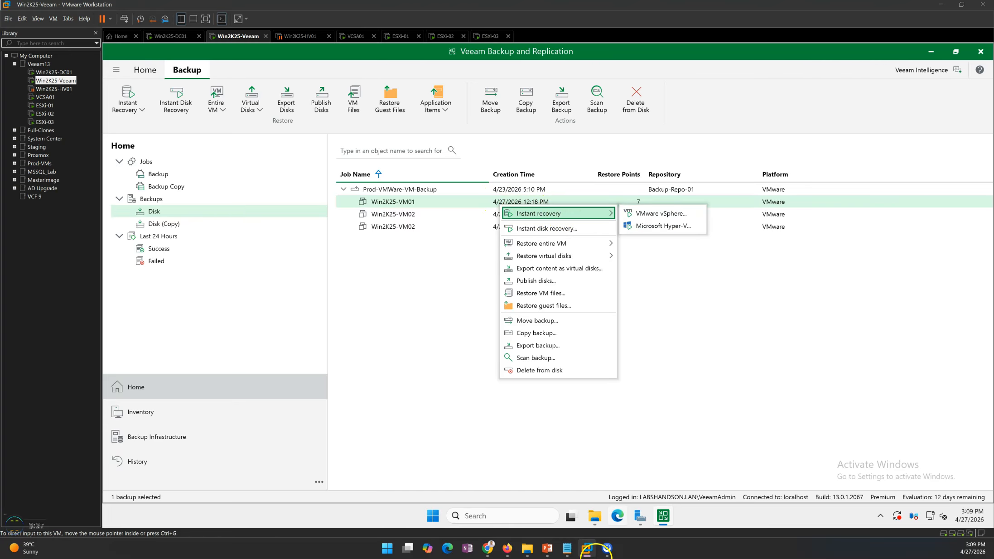
mouse_move(566, 548)
click(562, 494)
click(461, 205)
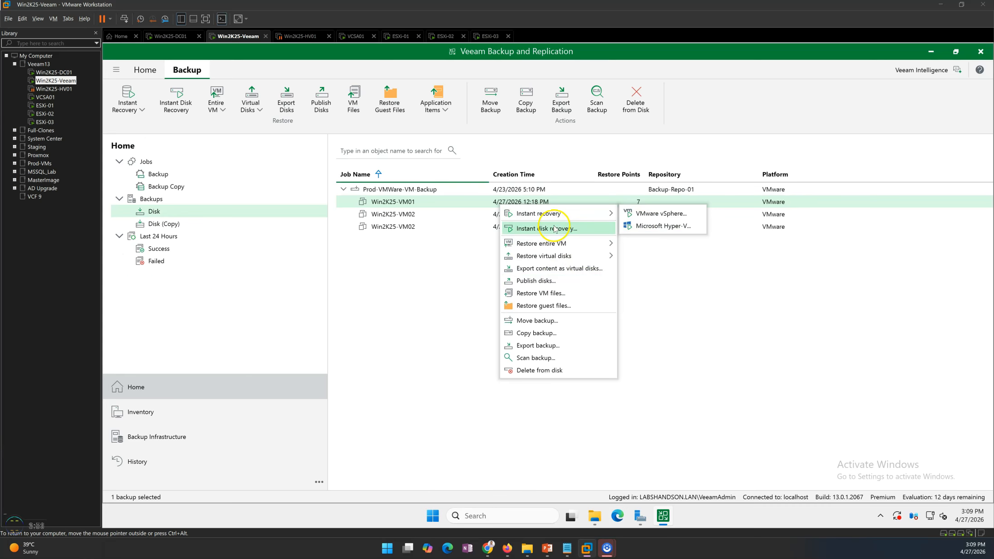
mouse_move(557, 219)
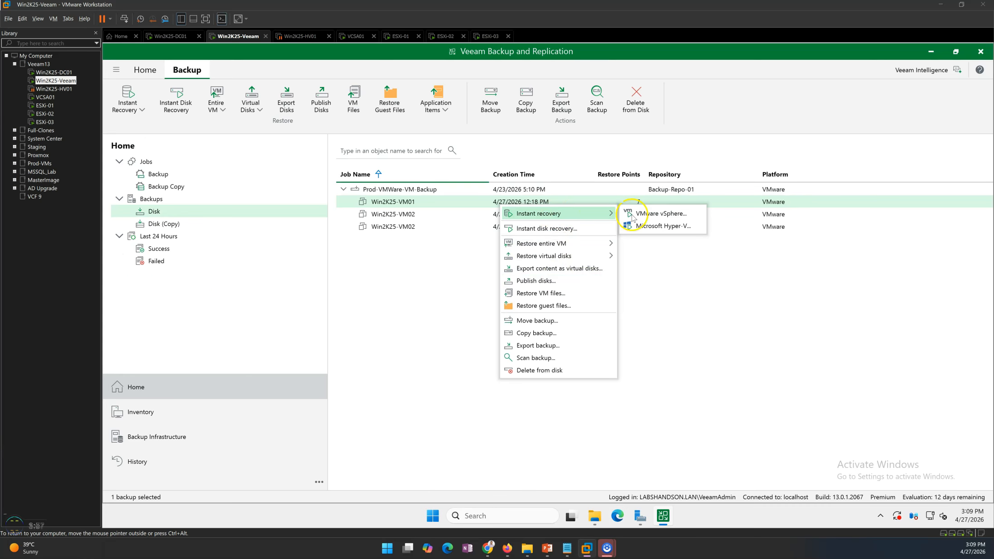
click(652, 218)
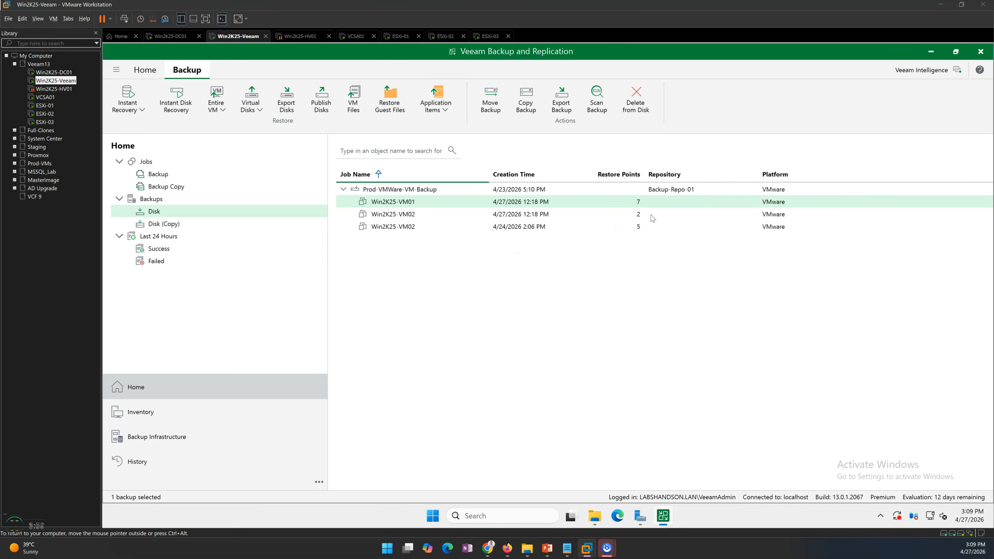
click(521, 211)
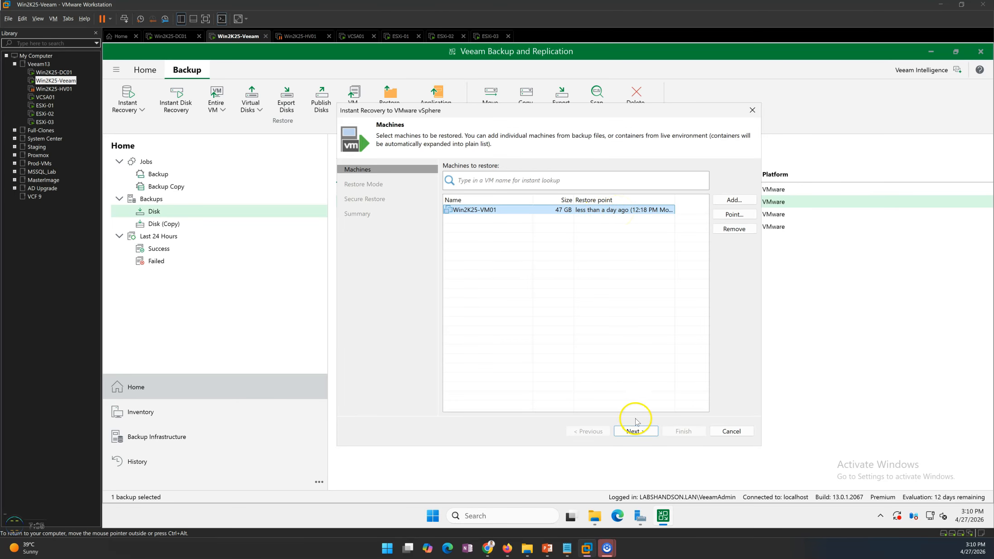
click(641, 435)
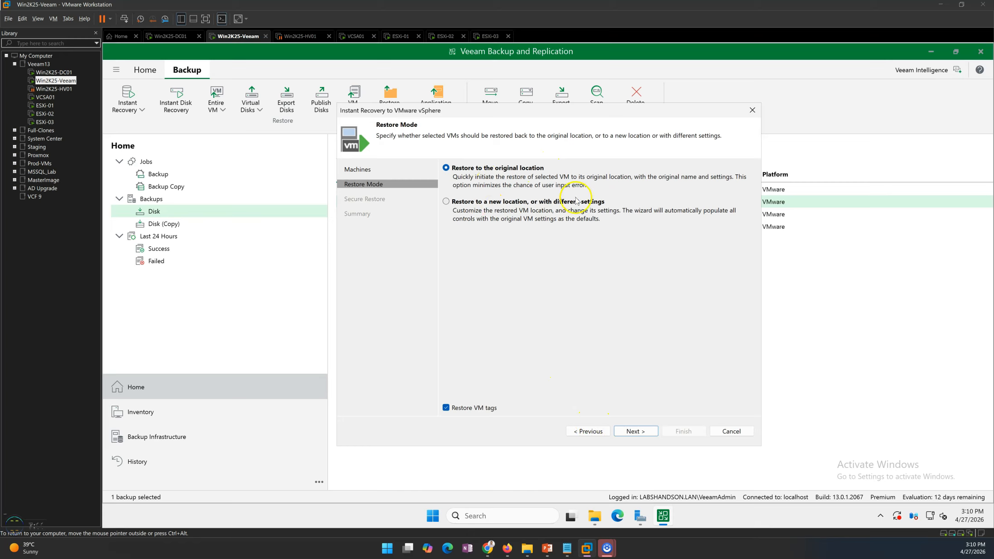
- Advance through the wizard with the original location kept, and review the machine names, target host, resource pool and VM folder in the summary
click(637, 431)
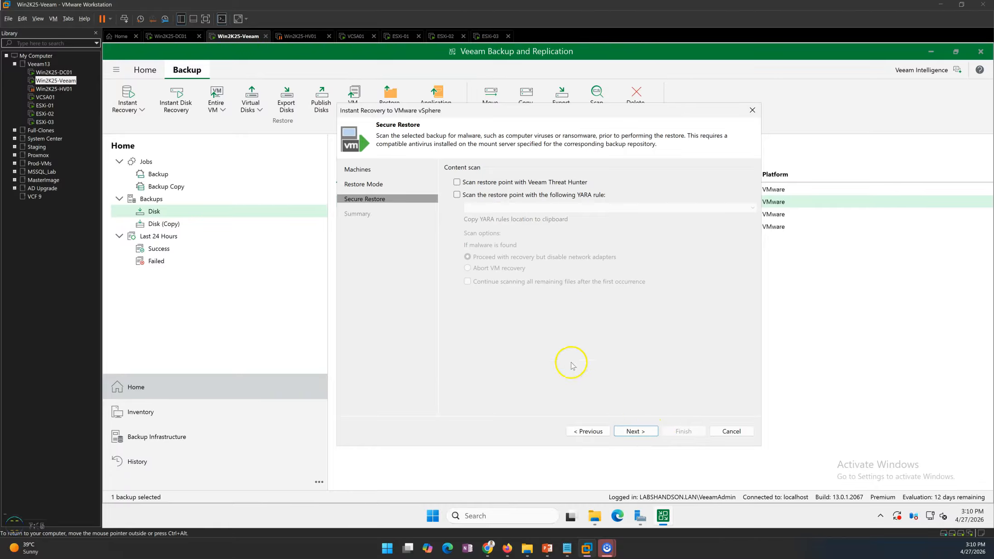
click(636, 430)
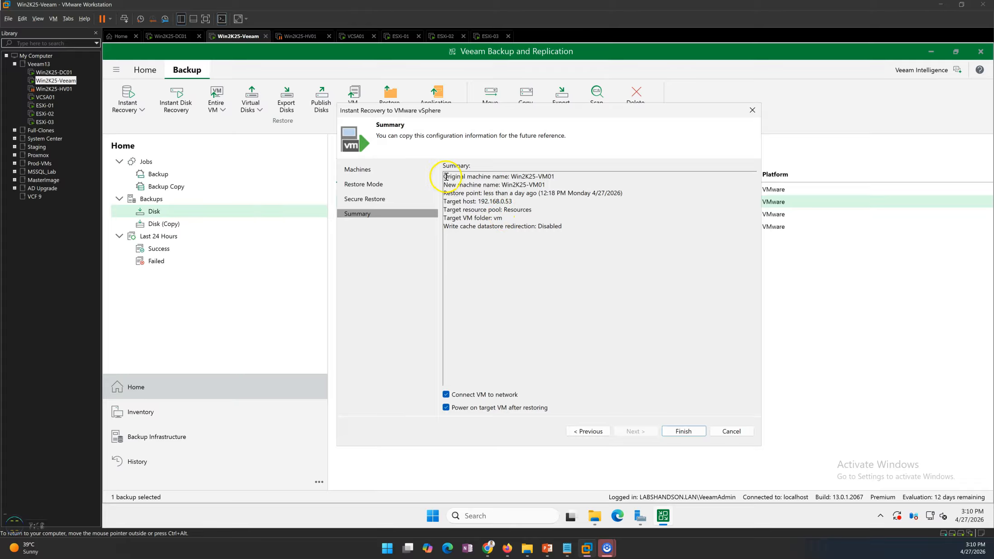
drag(445, 177, 549, 175)
click(523, 193)
drag(482, 185, 557, 185)
click(544, 210)
drag(445, 202, 515, 200)
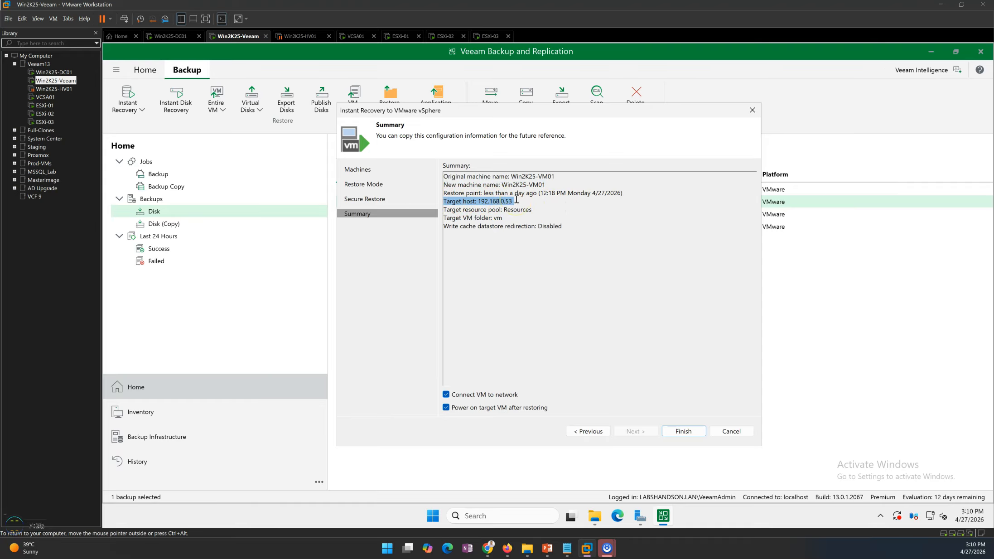
click(519, 208)
drag(444, 210, 536, 217)
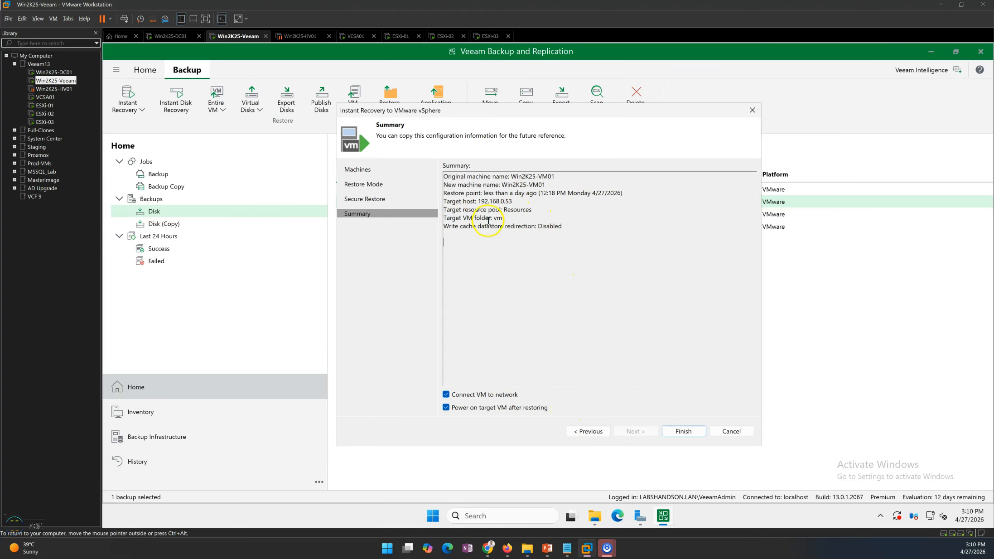
- Return to the restore mode and choose restoring to a new location, or with different settings
click(592, 432)
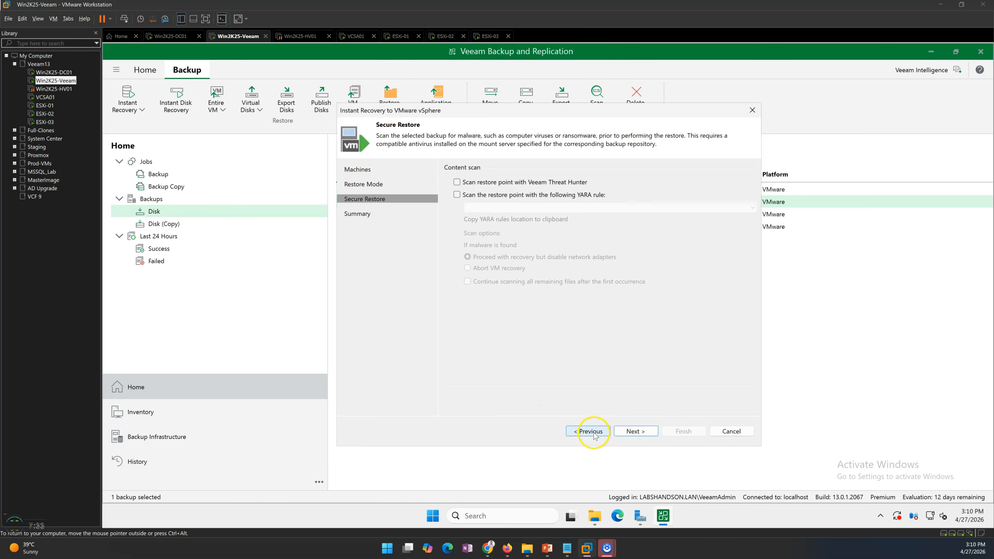
click(593, 433)
click(468, 204)
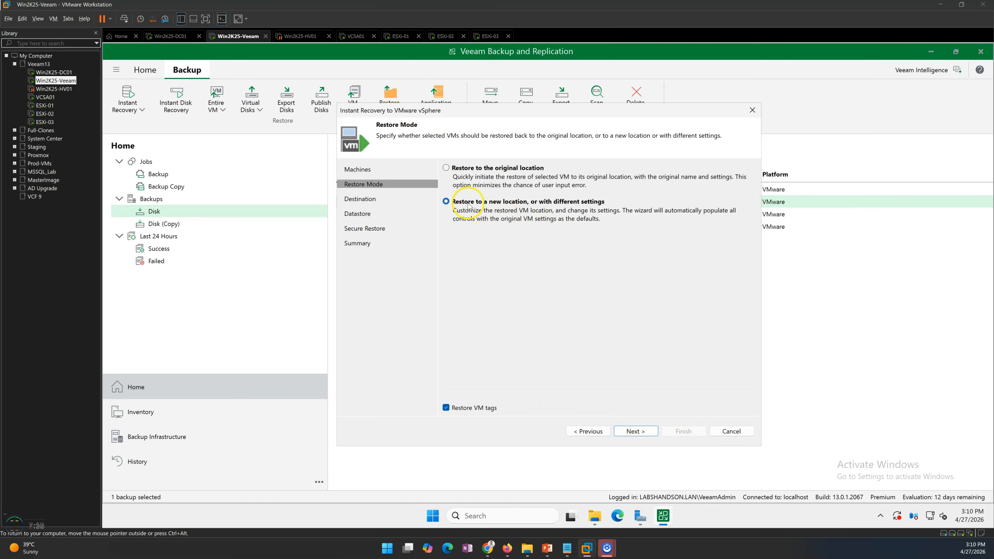
click(641, 431)
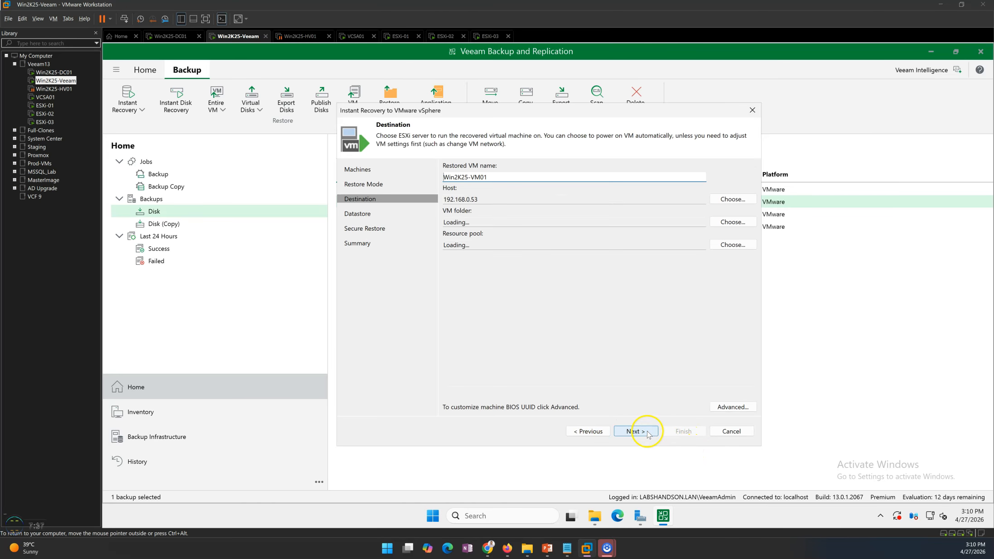
- Keep the name Win2K25-VM01, host 192.168.0.53, folder vm and resource pool Resources as the recovery destination
click(493, 177)
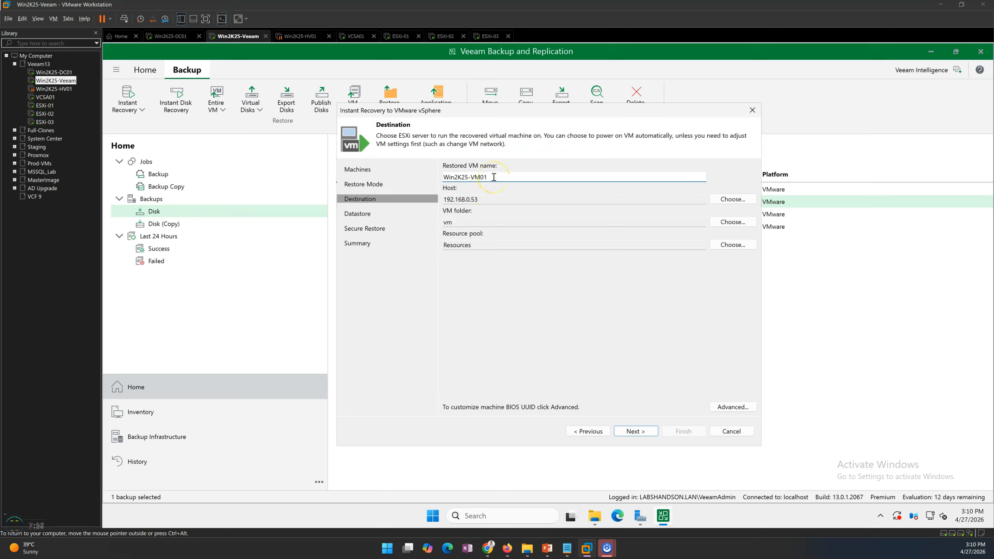
click(497, 200)
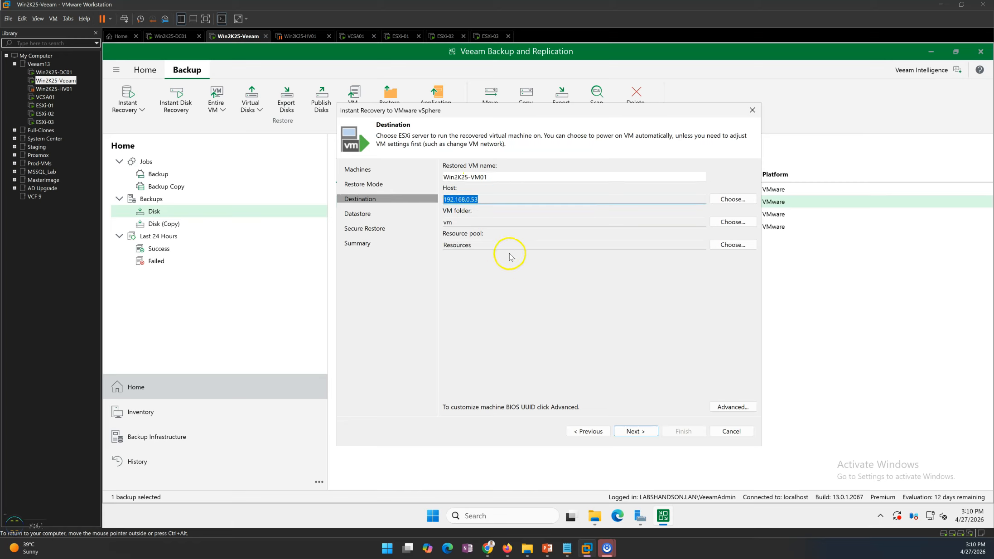
click(473, 221)
click(449, 245)
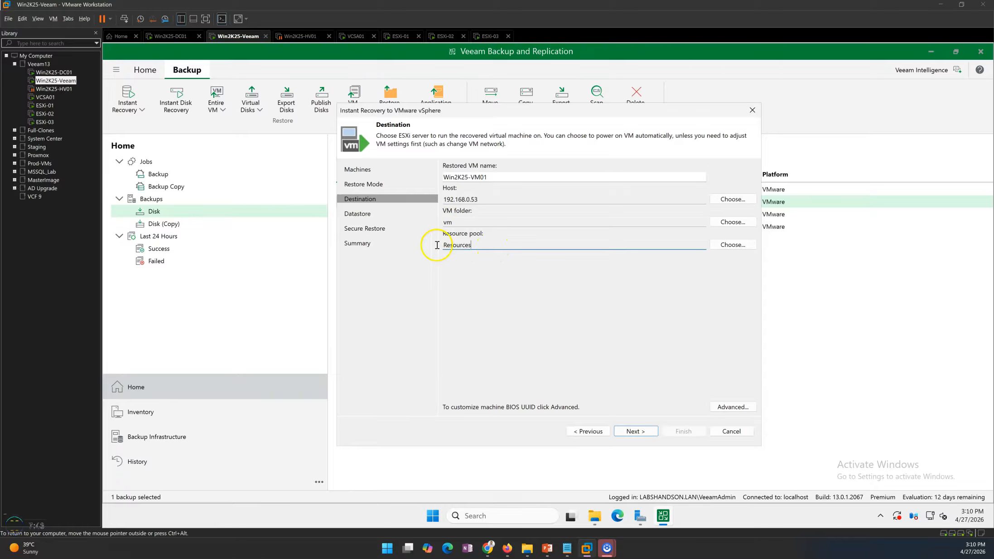
click(640, 431)
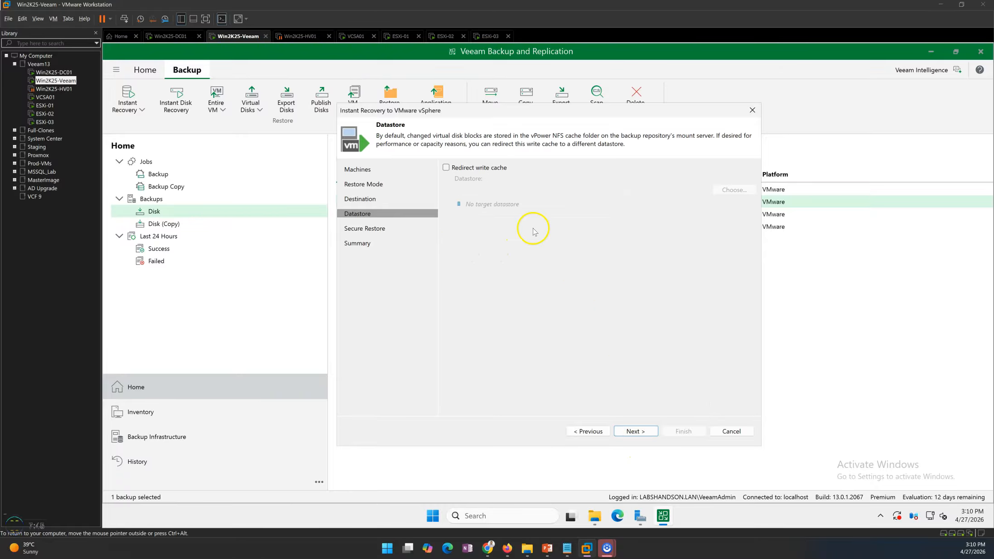
- Redirect the write cache to the ESXi-03_Local datastore and continue to the summary without enabling a malware scan
click(446, 168)
click(446, 168)
click(476, 173)
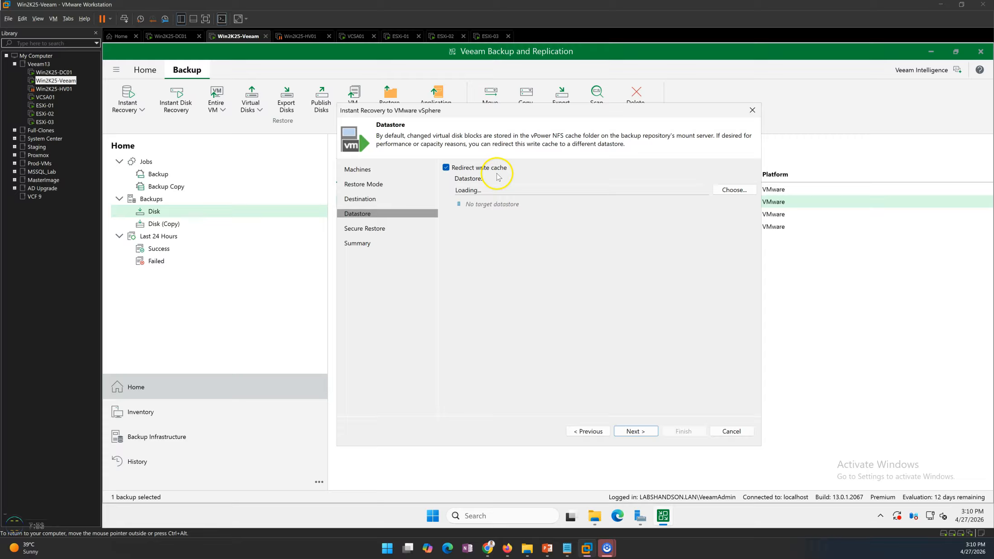
click(734, 190)
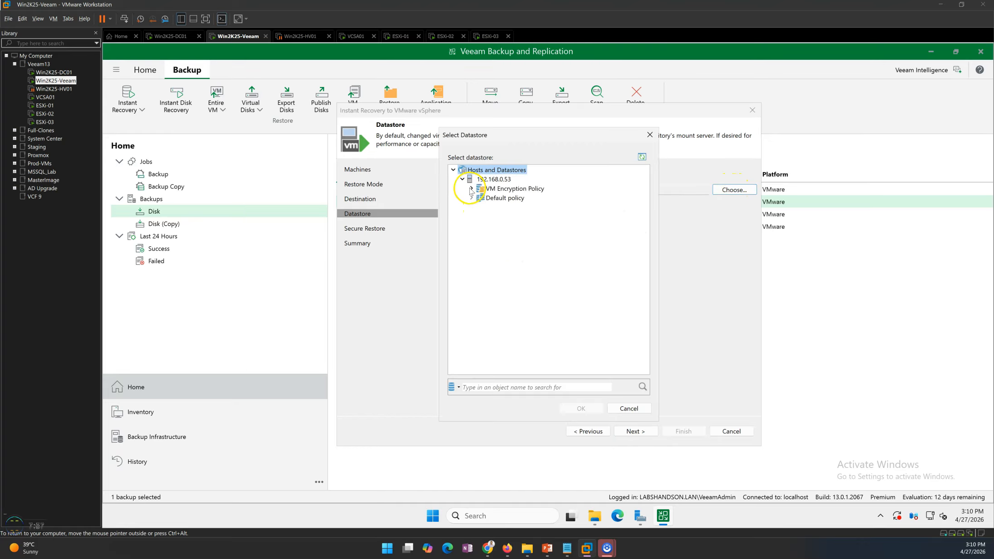
click(471, 188)
click(545, 199)
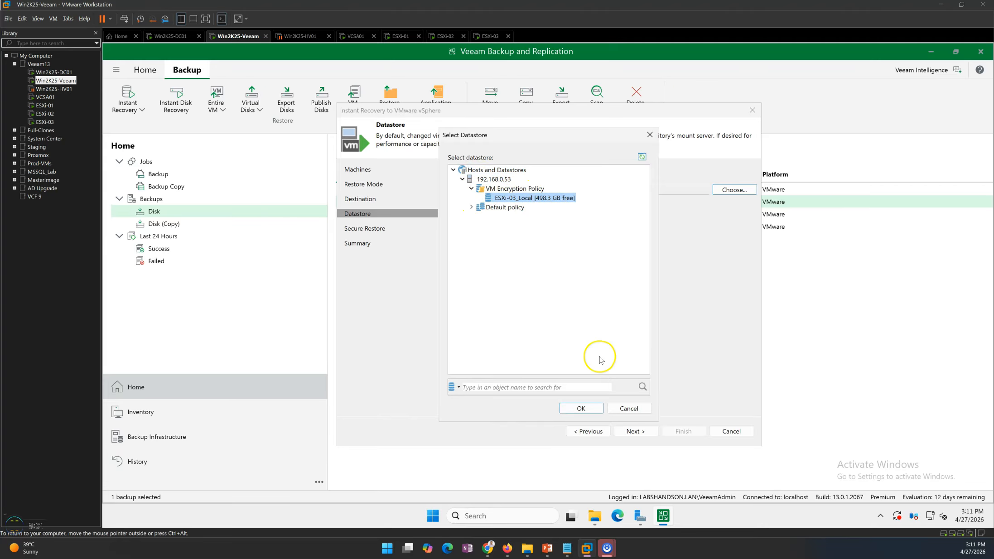
click(581, 408)
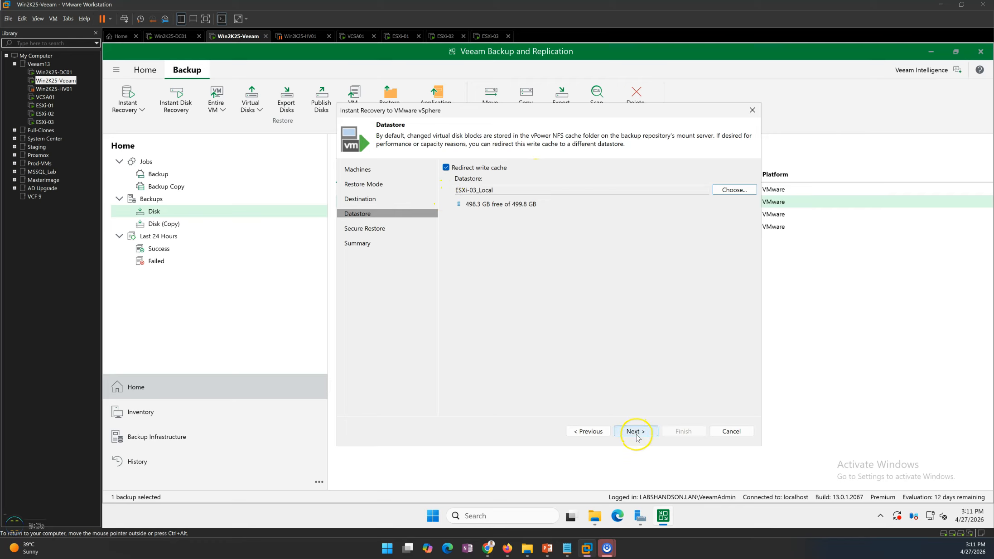
click(635, 431)
click(638, 434)
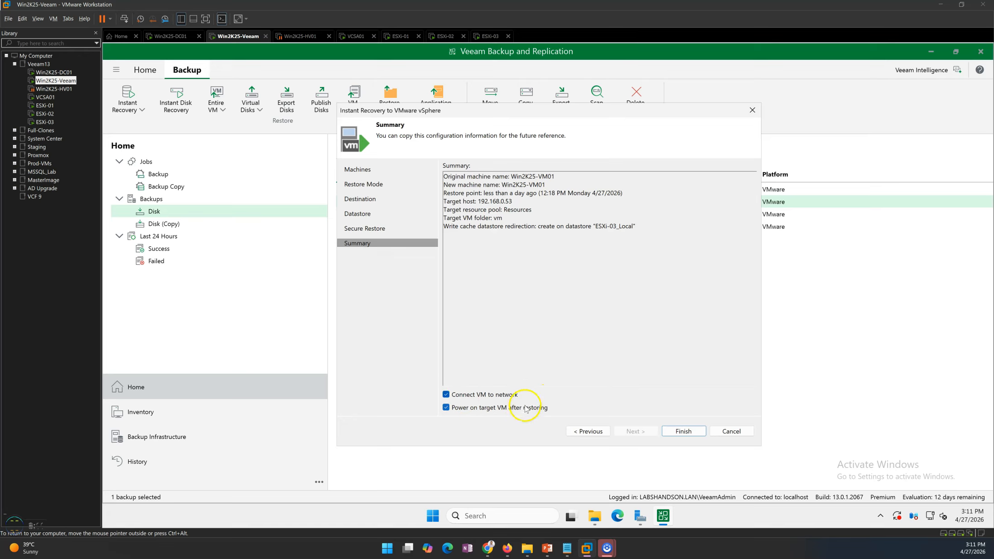
- Switch to the PowerPoint slide show with the Instant VM Recovery steps
mouse_move(547, 554)
click(549, 521)
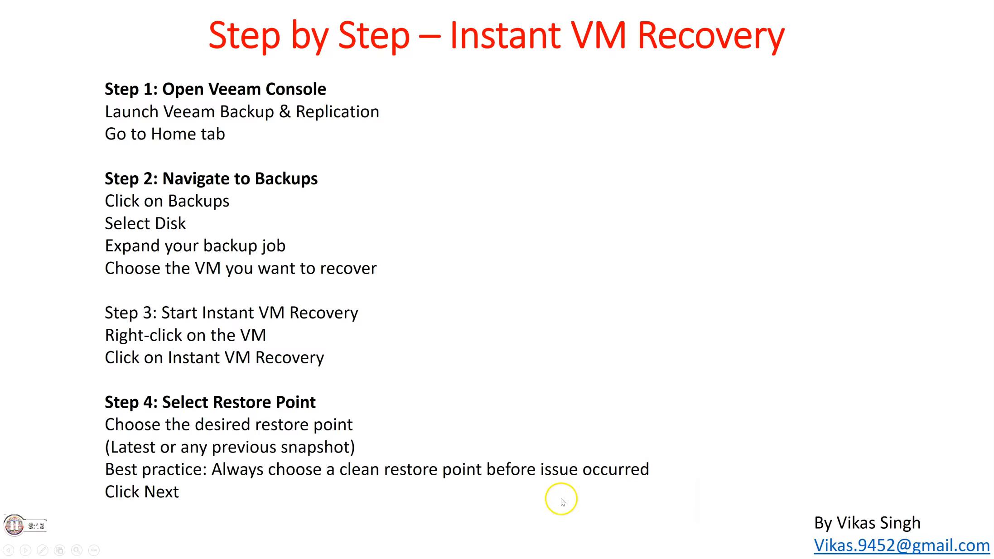
- Page through the remaining slides and review Instant VM Recovery steps 5 to 8
click(538, 318)
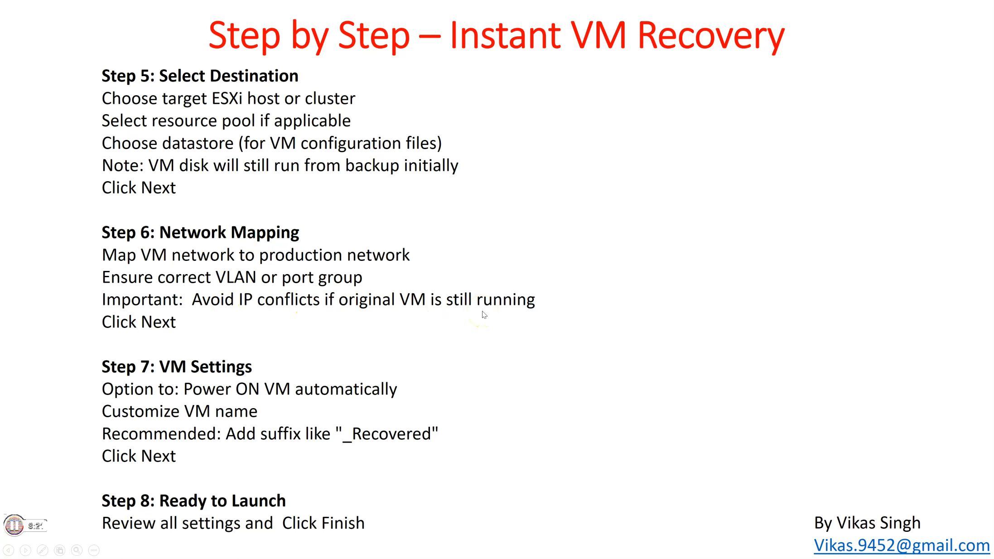
key(Right)
key(Right)
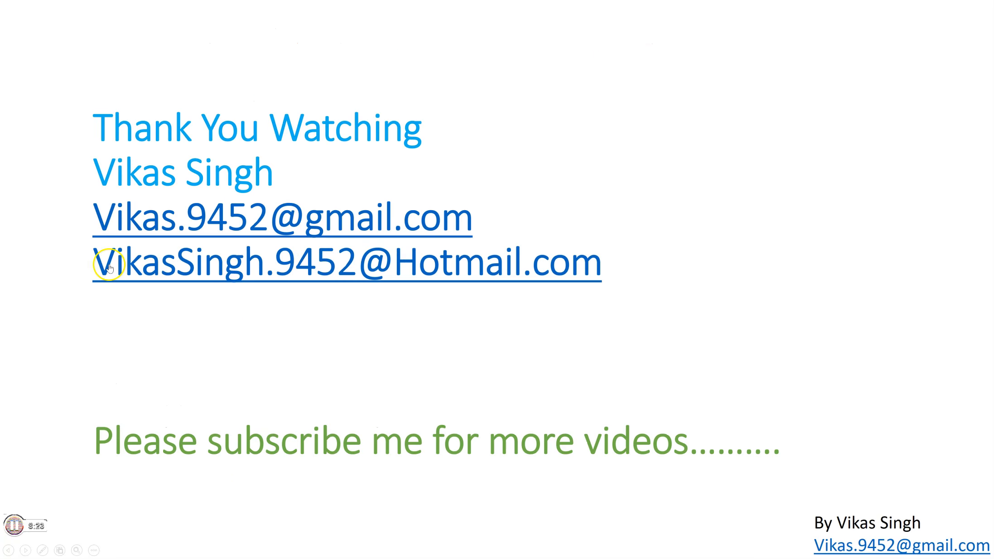
key(Left)
key(Left)
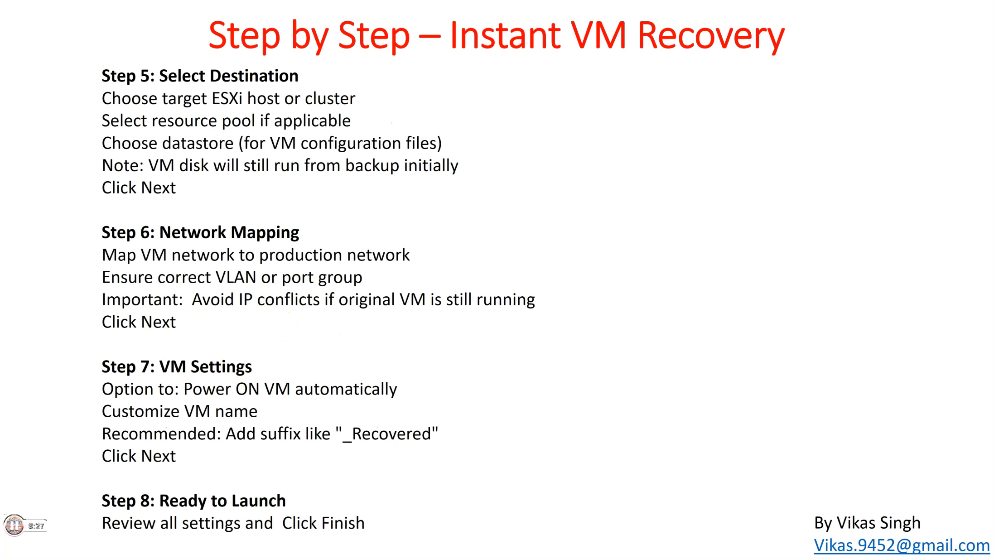
- Switch to VMware Workstation and open host 192.168.0.53 in the vSphere Client on Win2K25-DC01
key(alt+Tab)
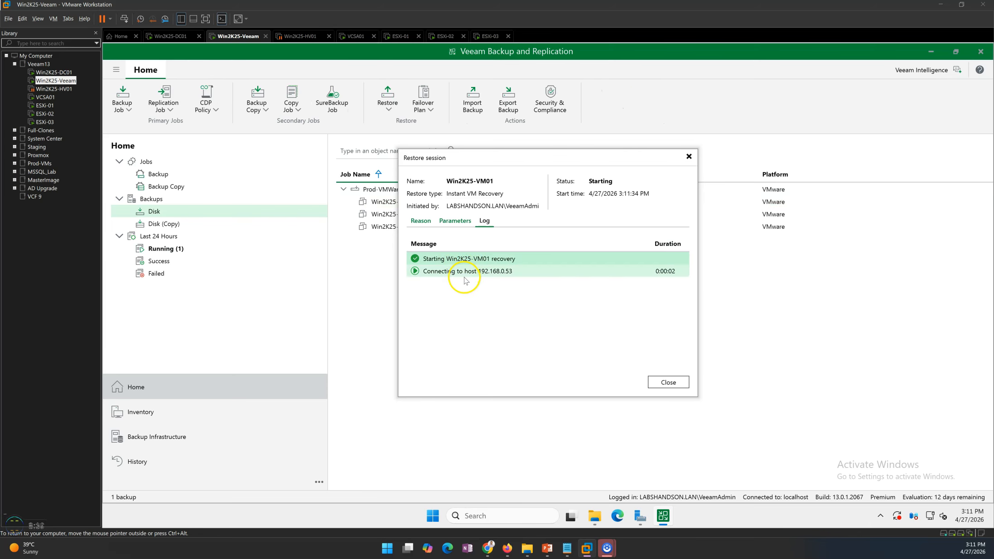
click(168, 36)
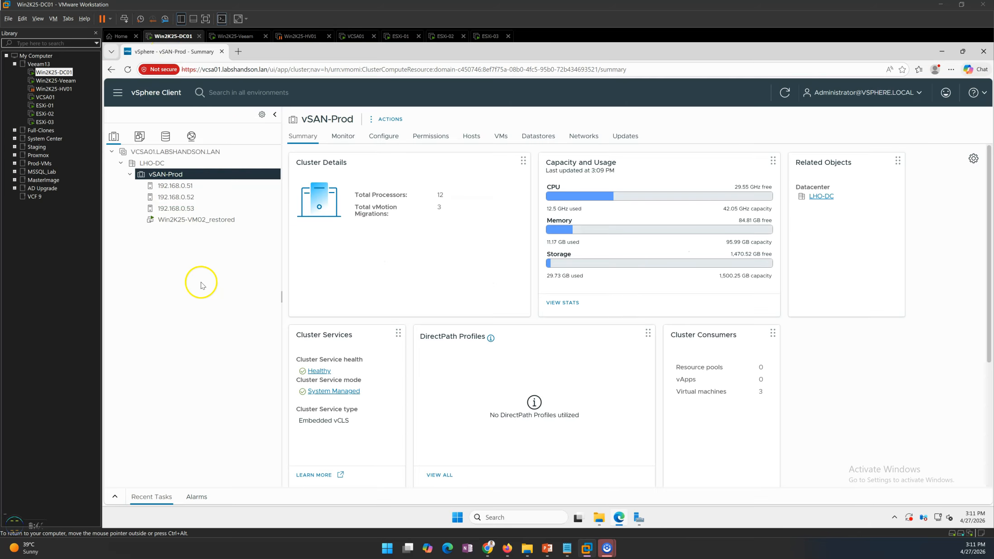
click(188, 208)
- Return to Veeam on Win2K25-Veeam and follow the restore log from the host connection to the vPower NFS datastore check
click(243, 36)
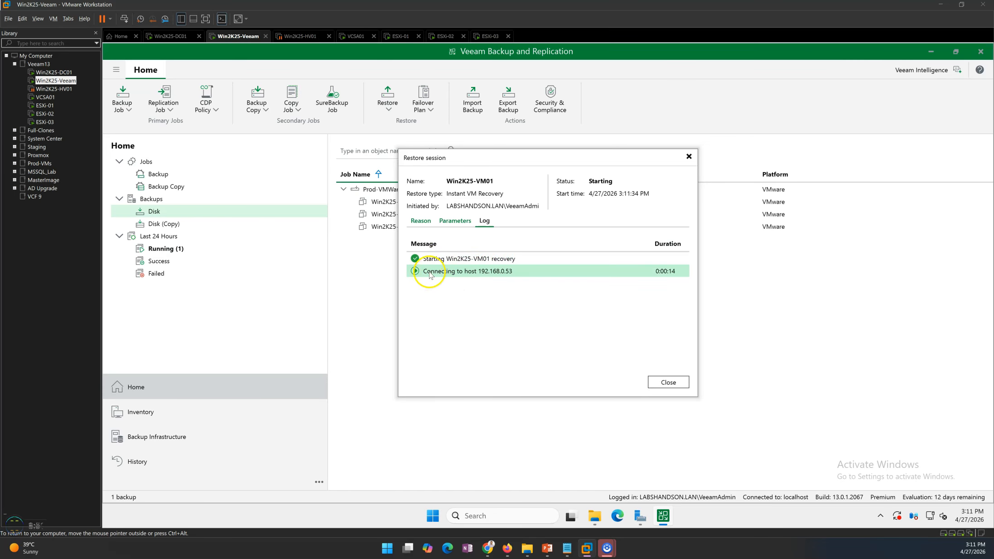
mouse_move(495, 158)
mouse_down()
mouse_move(542, 208)
mouse_move(511, 227)
mouse_move(477, 162)
mouse_up()
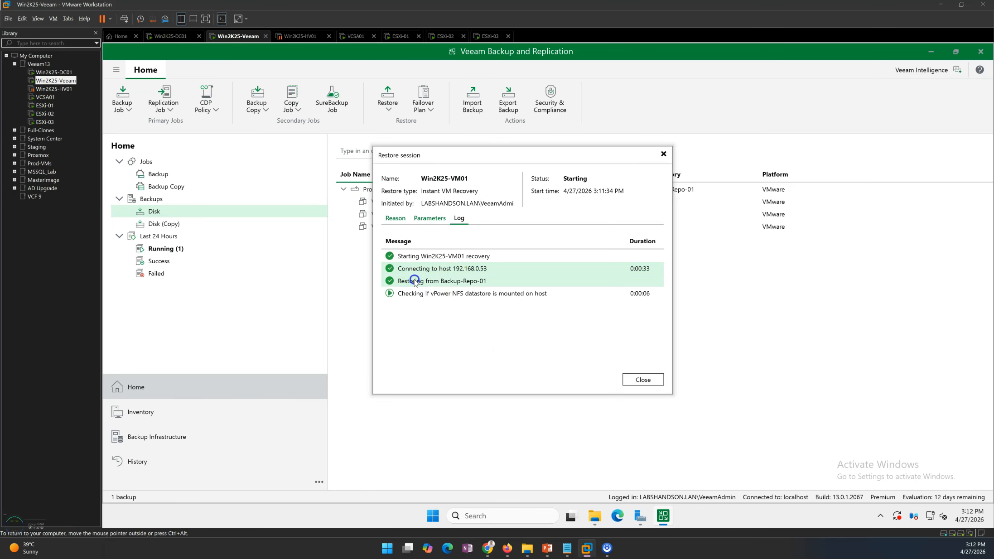
click(413, 281)
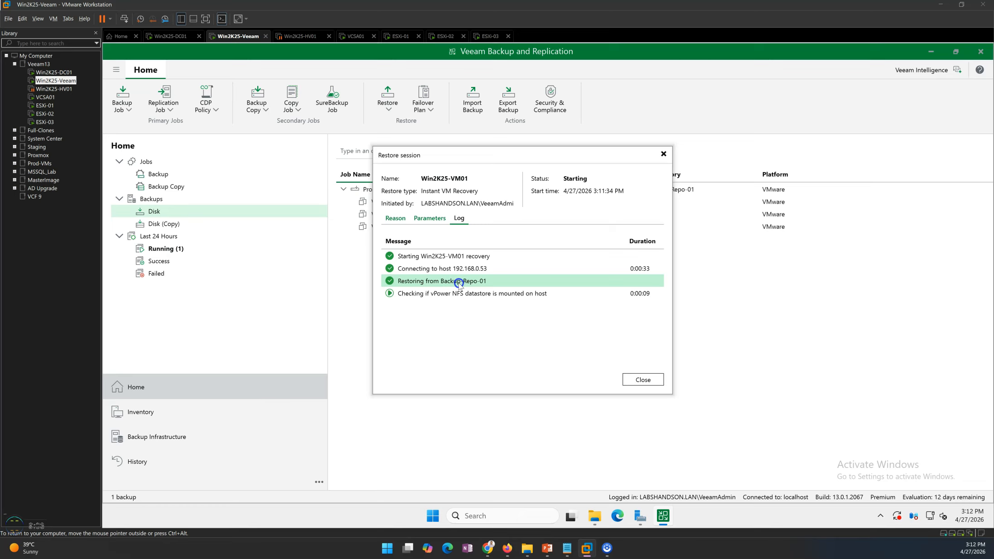
click(491, 293)
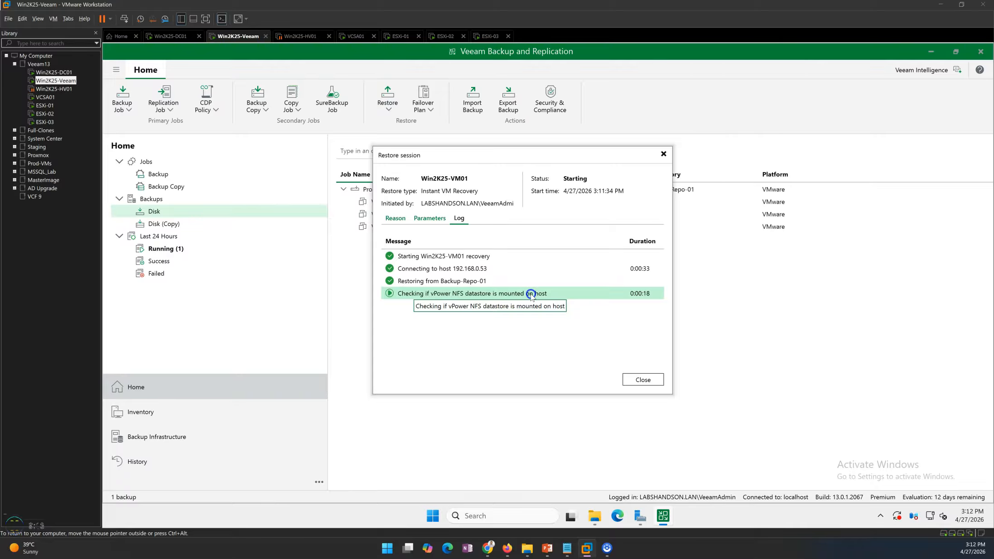
- In the vSphere Client, list the datastores of host 192.168.0.53 and filter the recent tasks by status with "f"
click(169, 37)
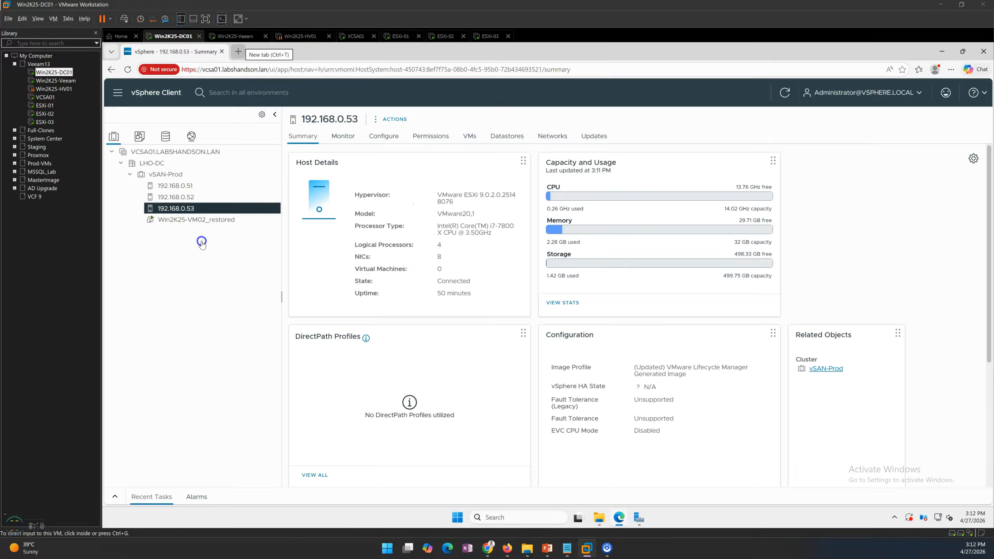
click(506, 136)
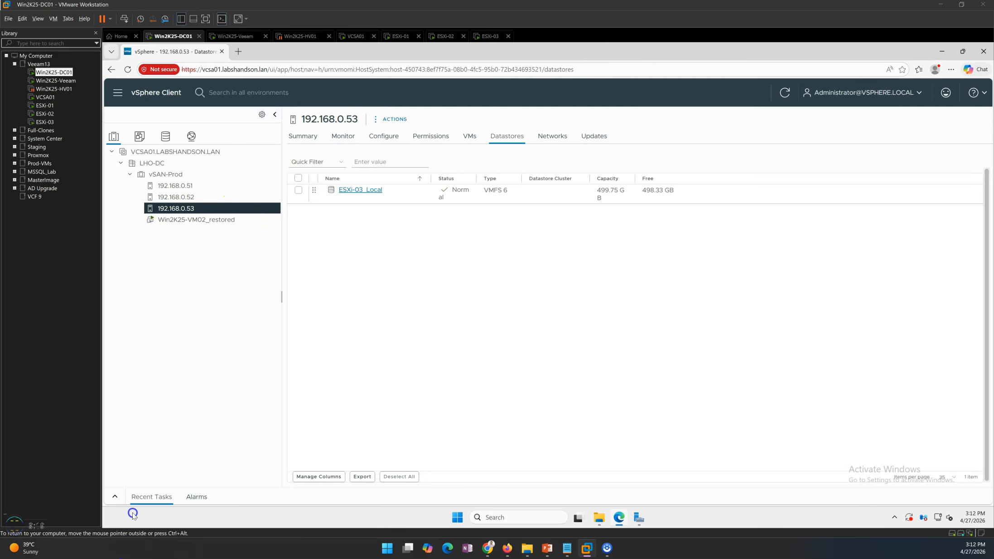
click(115, 497)
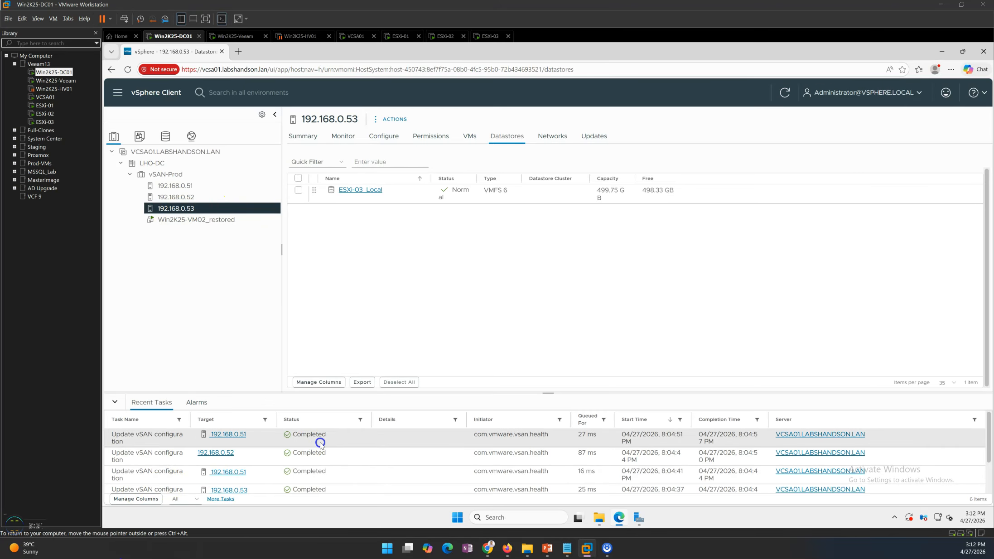
click(360, 419)
text(f)
click(475, 273)
- Return to the Veeam restore session and follow its log from locking the backup files to registering the VM
click(249, 39)
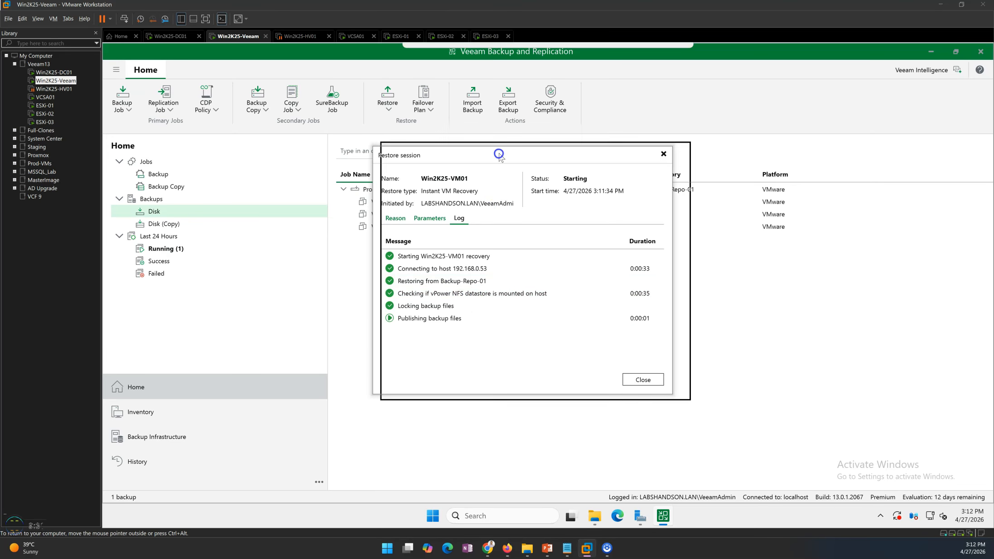
drag(486, 153, 500, 155)
click(452, 307)
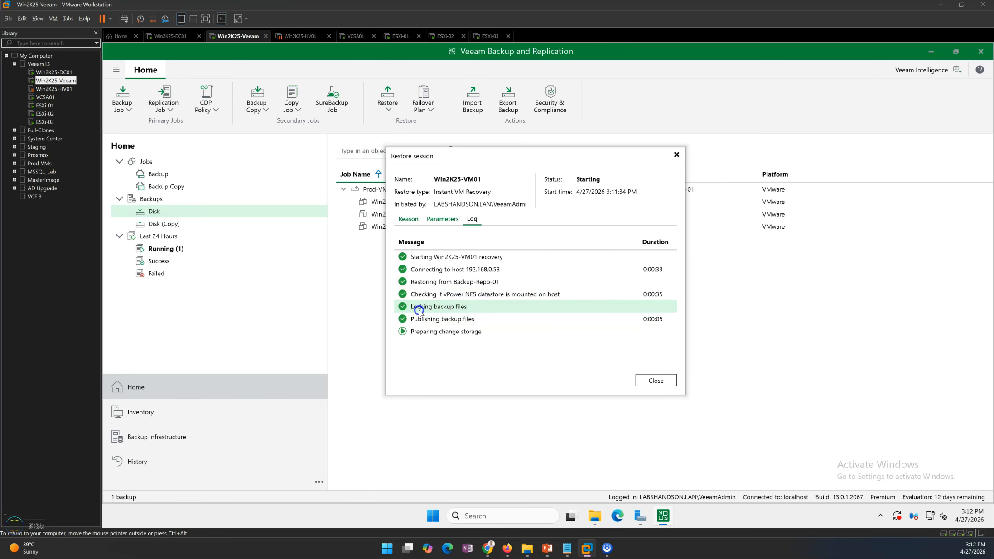
click(415, 320)
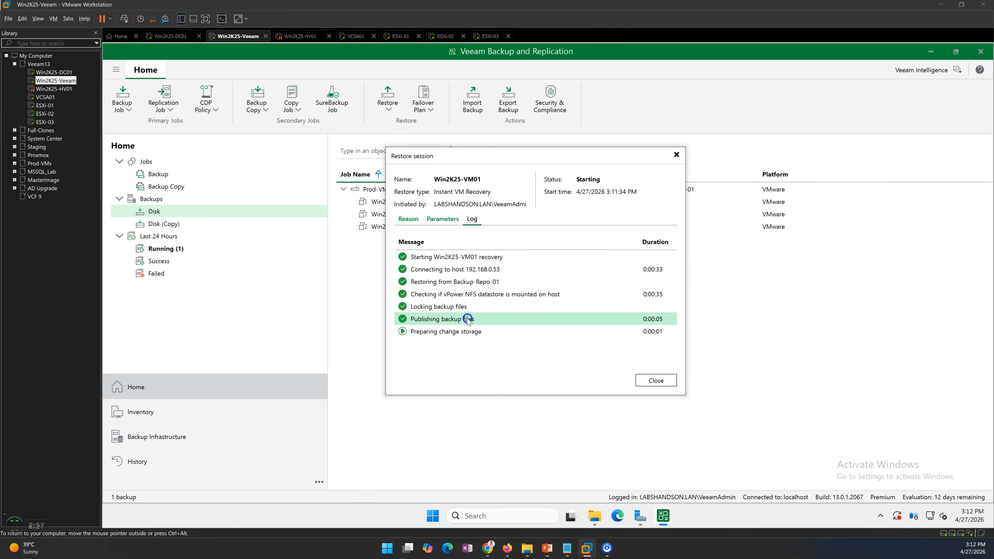
click(435, 332)
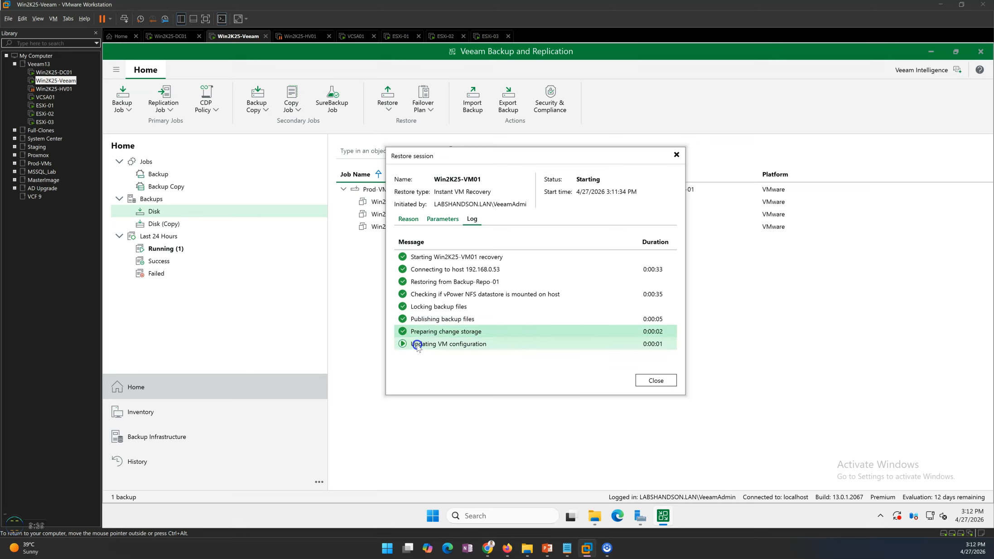
click(417, 344)
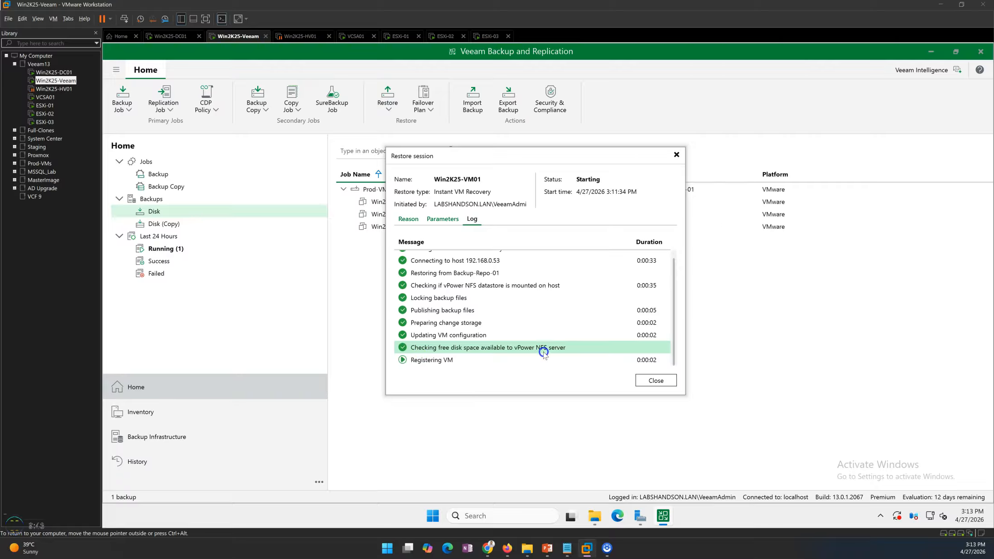
click(431, 361)
- Check the vSphere Client for the Veeam NFS datastore and the Win2K25-VM01 entry, and return to the Veeam restore session
click(174, 36)
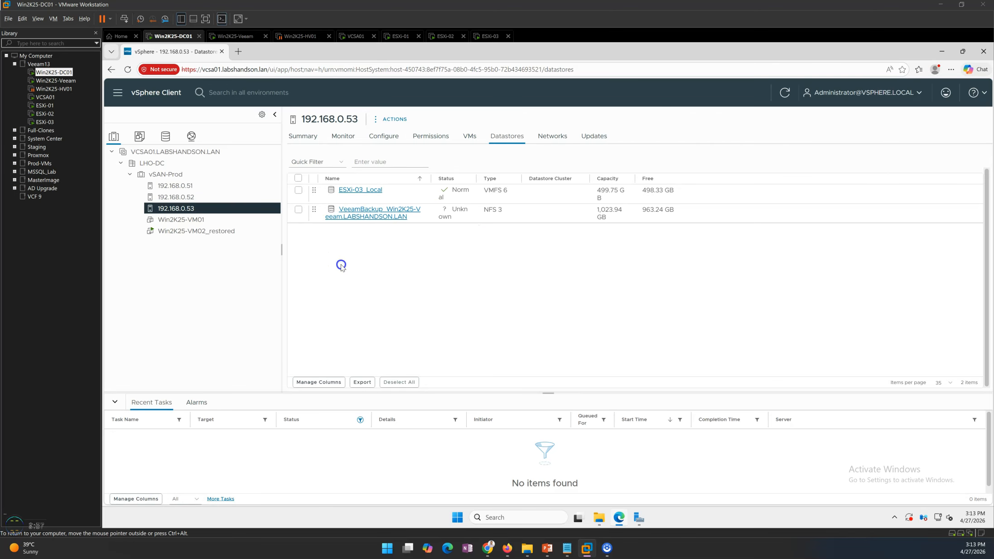
key(ctrl+alt)
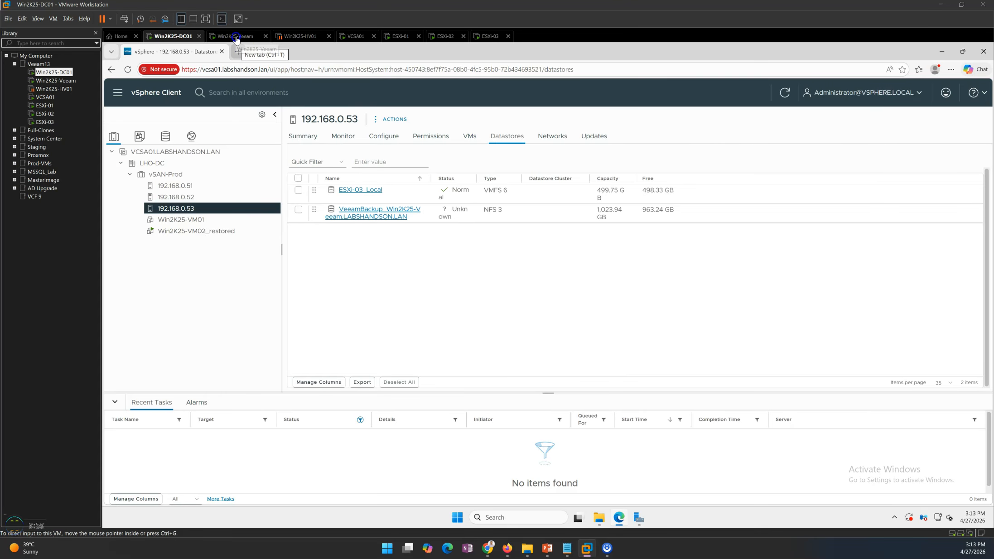
key(ctrl+Tab)
click(339, 237)
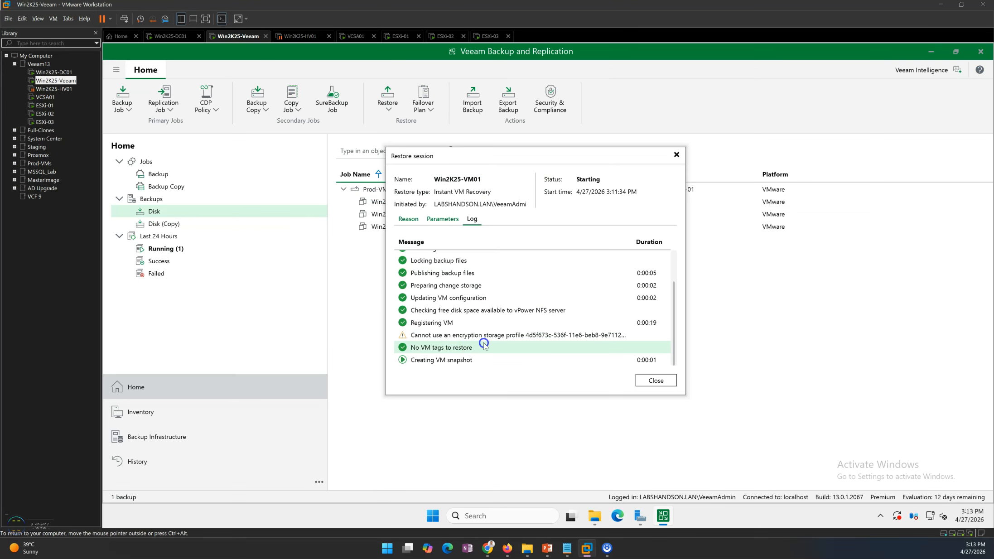
- Review the storage profile, snapshot, power-on and recovery entries in the restore log, and close the restore session window
click(428, 338)
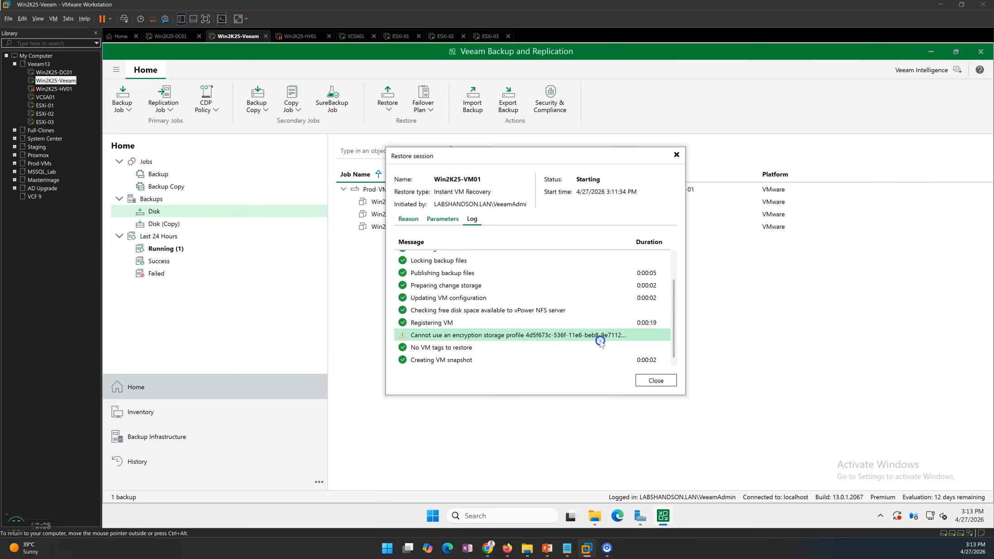
click(443, 360)
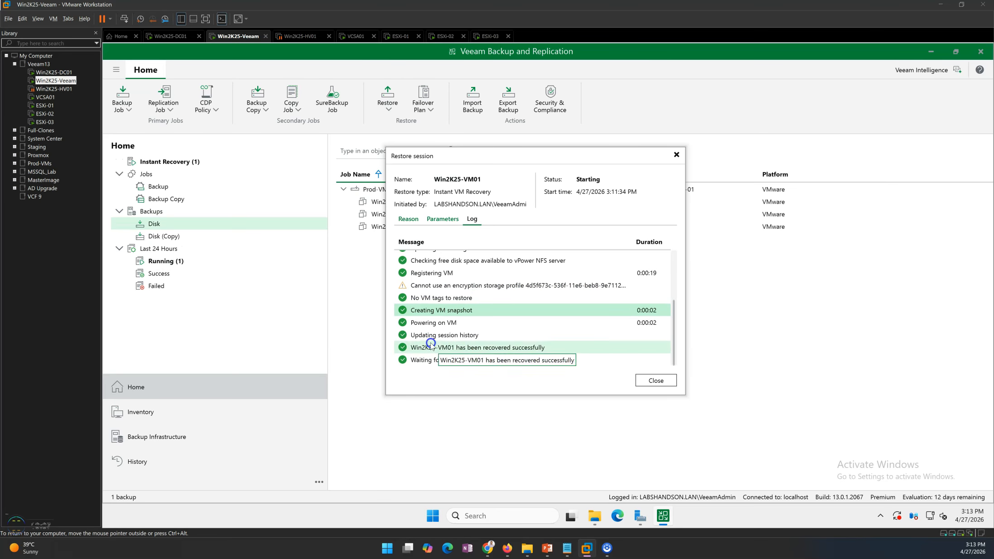
click(426, 323)
click(443, 335)
click(448, 347)
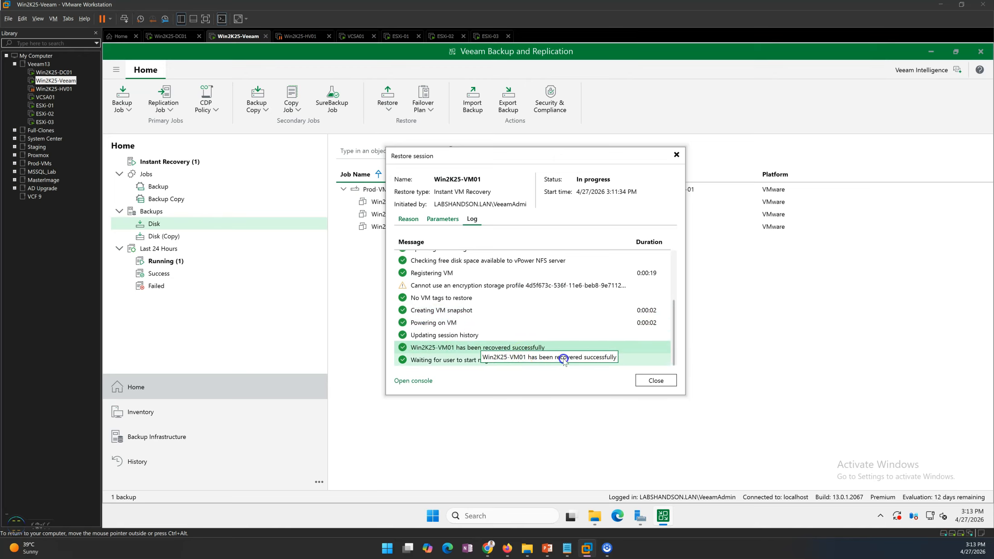
click(436, 360)
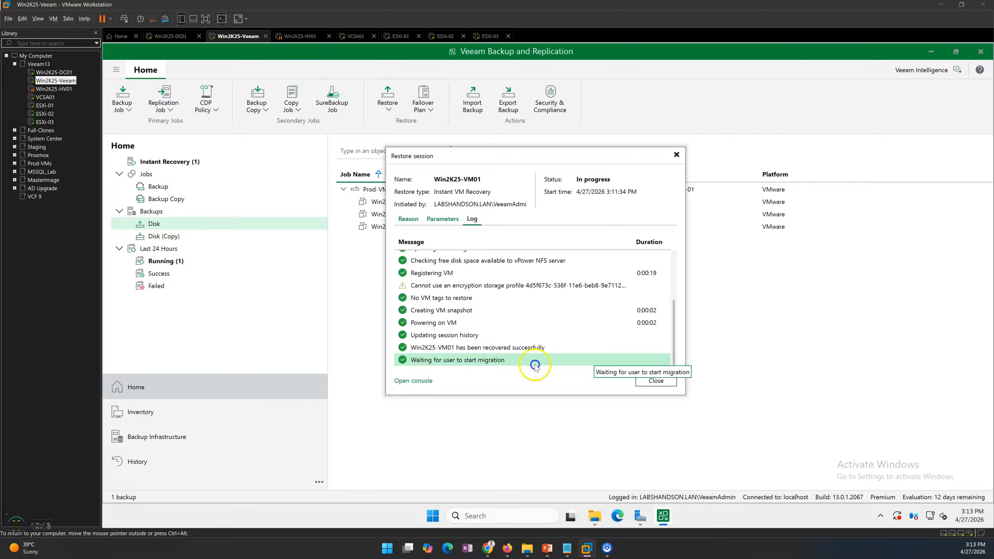
click(657, 382)
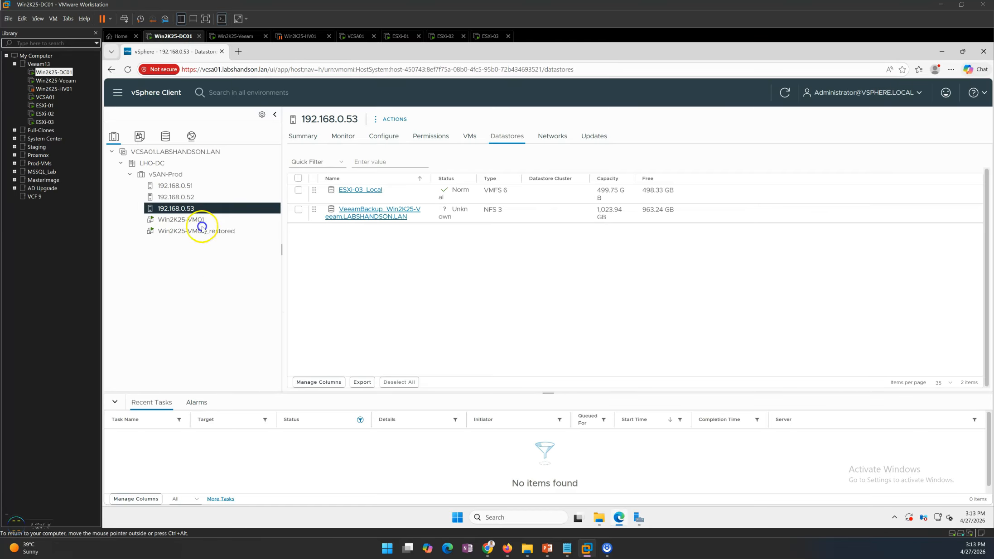
- Launch the web console of Win2K25-VM01 from the vSphere Client and list the datastores the VM uses
click(202, 225)
click(337, 298)
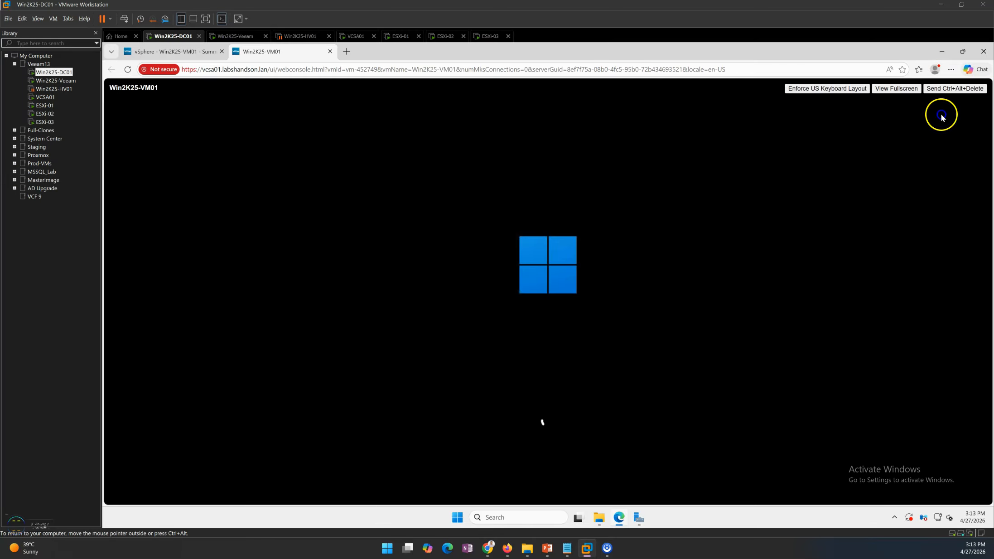
click(195, 51)
click(478, 137)
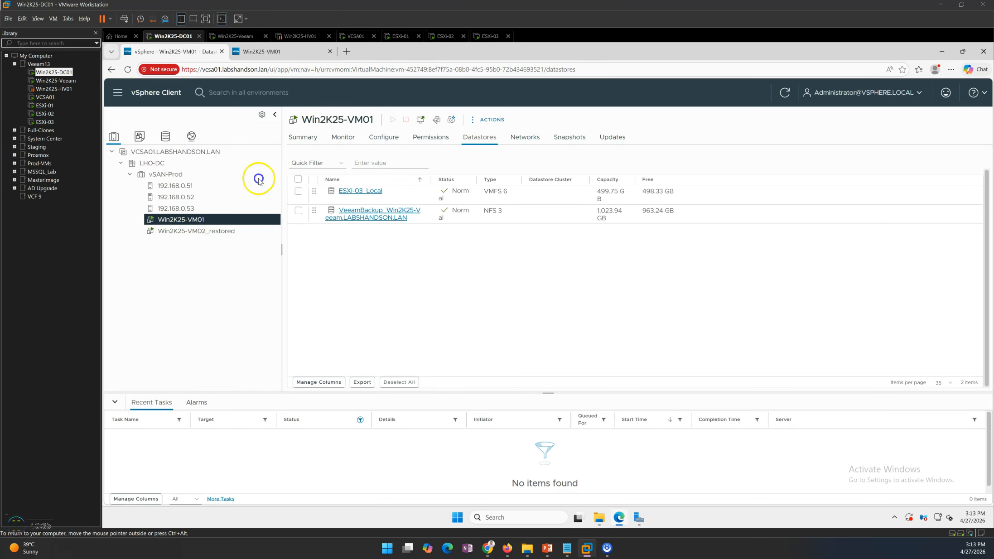
- Monitor the startup of Win2K25-VM01 in its web console
click(259, 52)
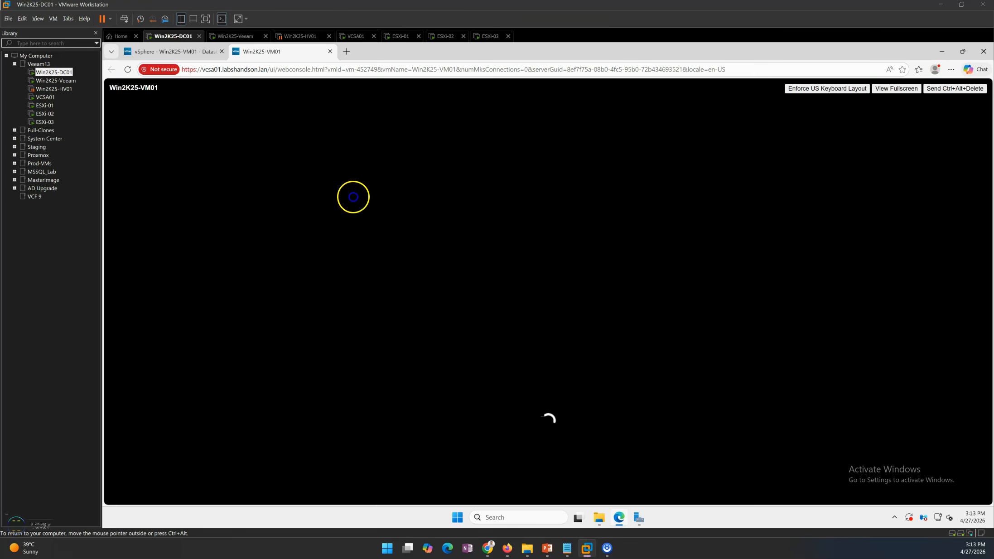
click(365, 437)
click(317, 179)
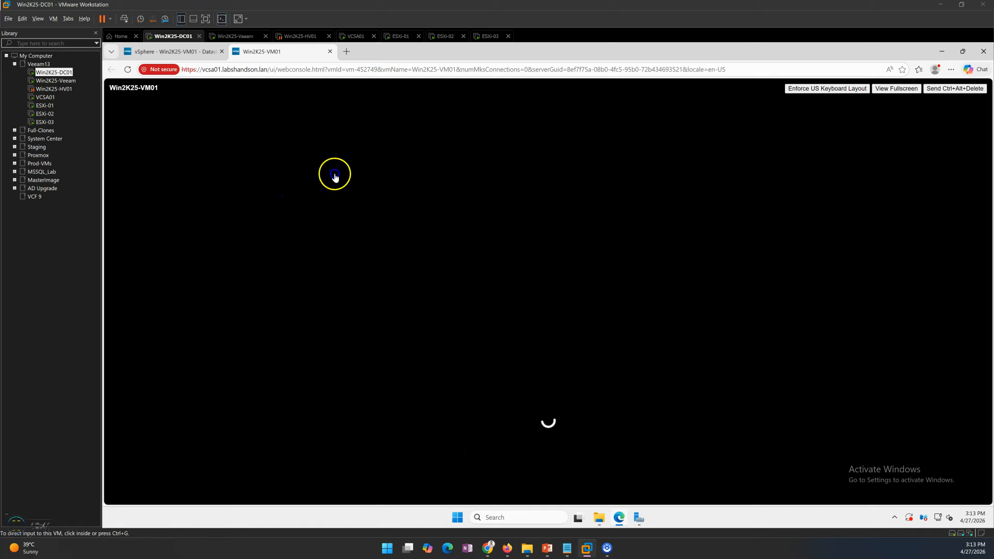
click(172, 51)
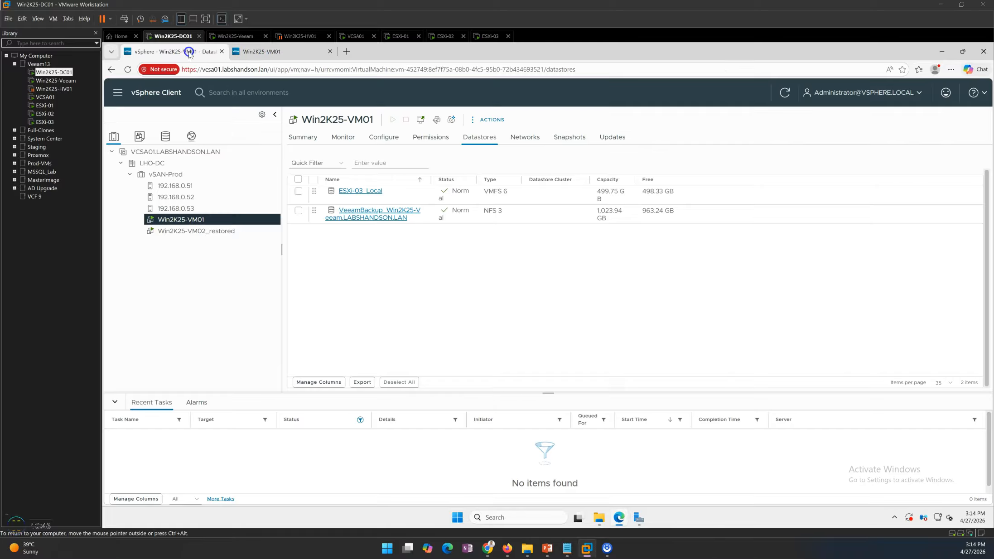
click(265, 51)
click(455, 378)
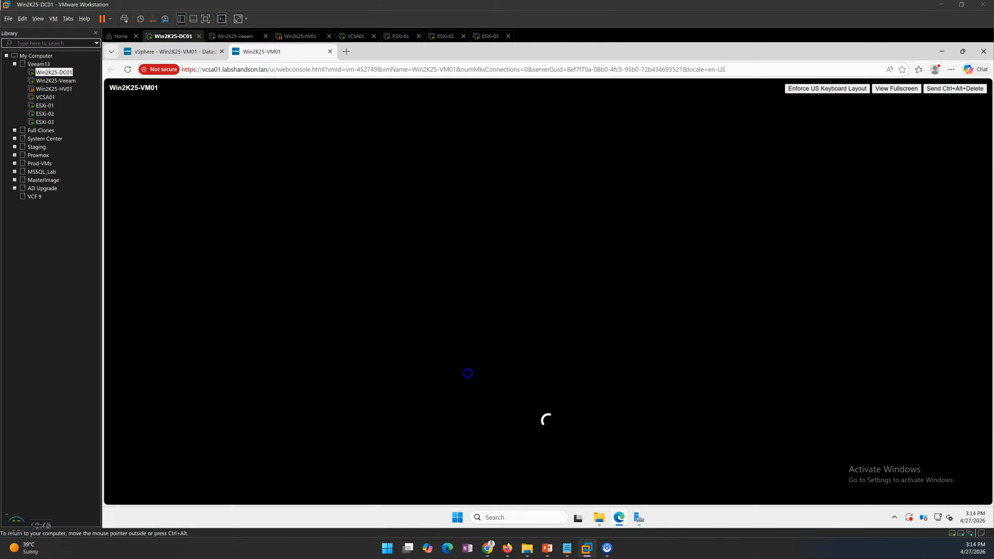
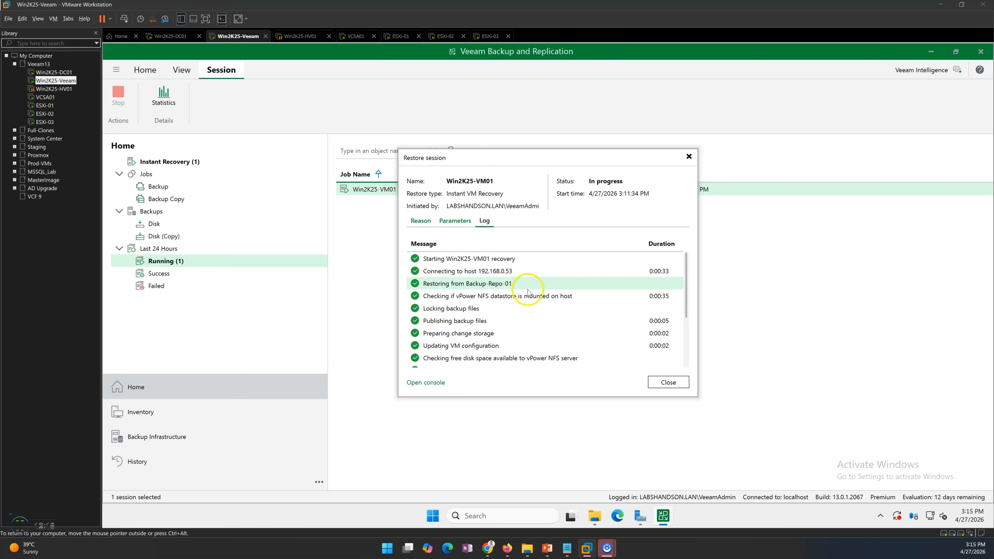
- Check the reason and log of the running Win2K25-VM01 restore session in Veeam, and close its window
click(420, 221)
click(484, 221)
click(668, 382)
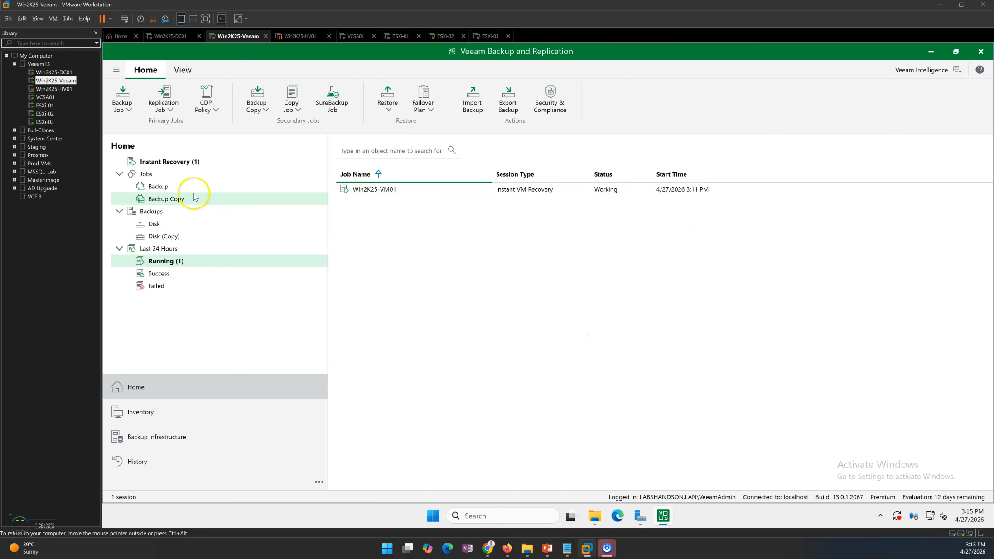
- Open the list of instant recoveries and select the mounted Win2K25-VM01
click(143, 163)
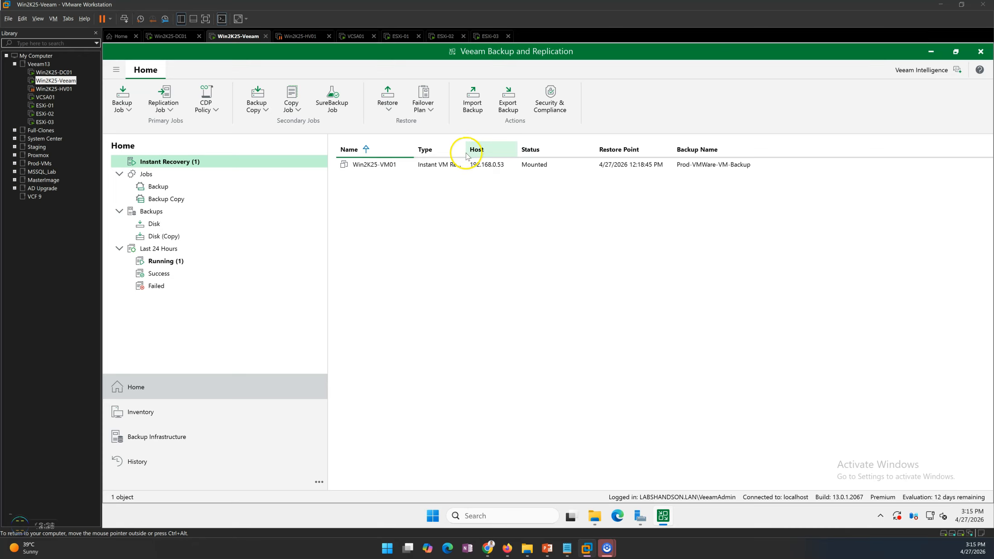
click(363, 166)
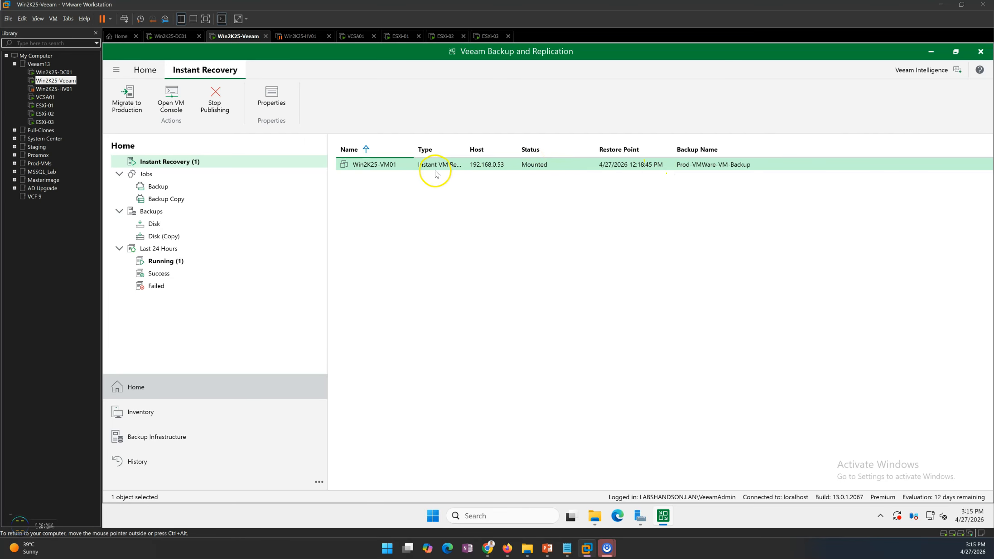
- Dismiss the Shutdown Event Tracker in the Win2K25-VM01 web console and check the VM's datastores in the vSphere Client
right_click(380, 167)
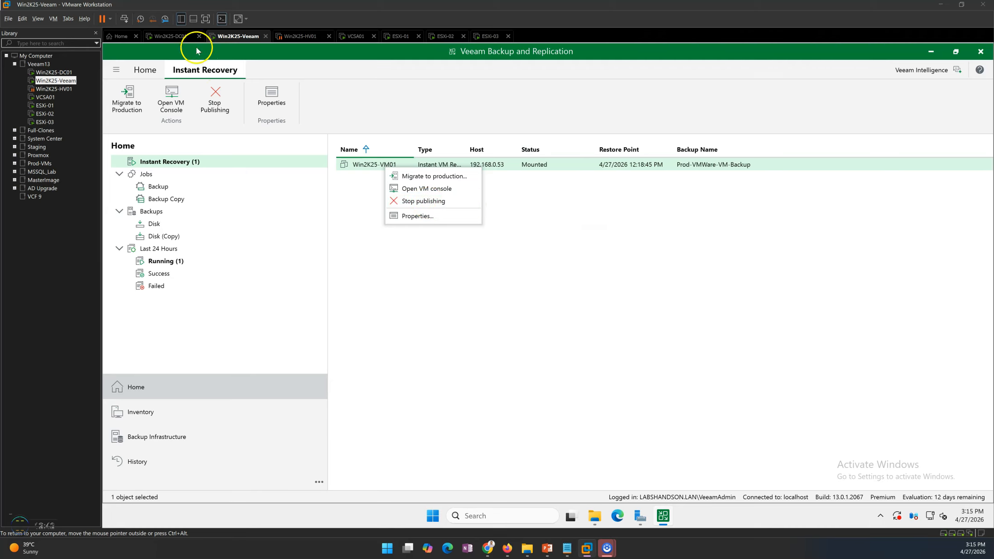
click(179, 36)
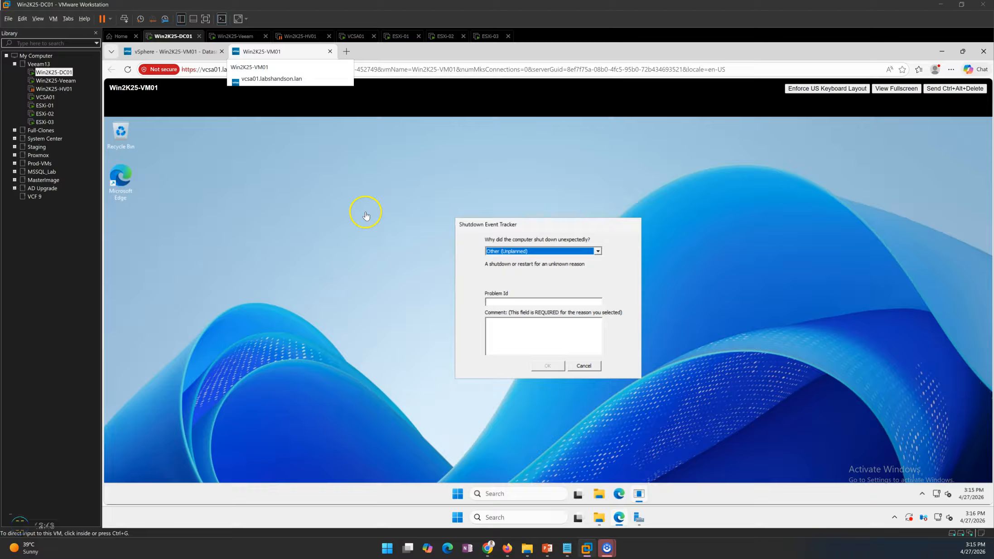
click(584, 366)
click(196, 54)
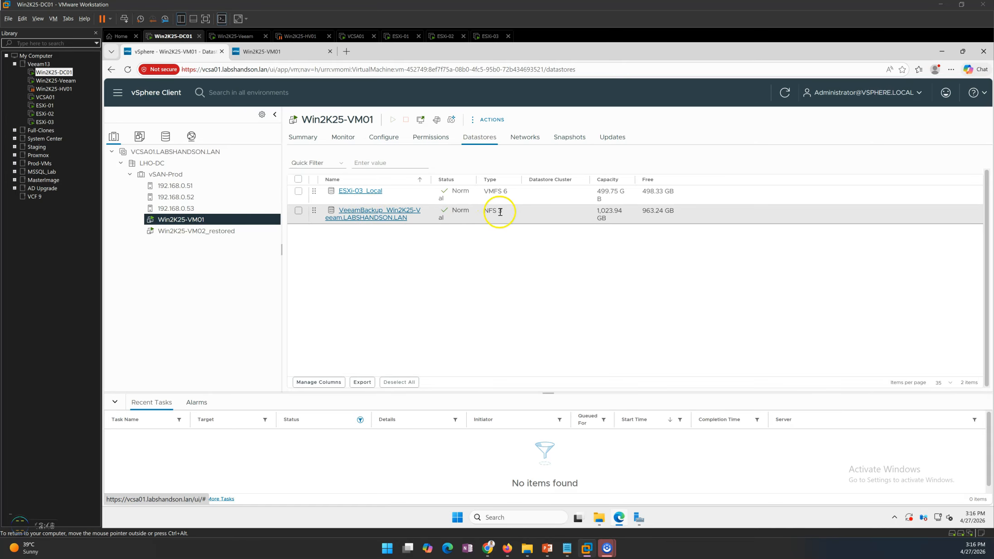
click(279, 53)
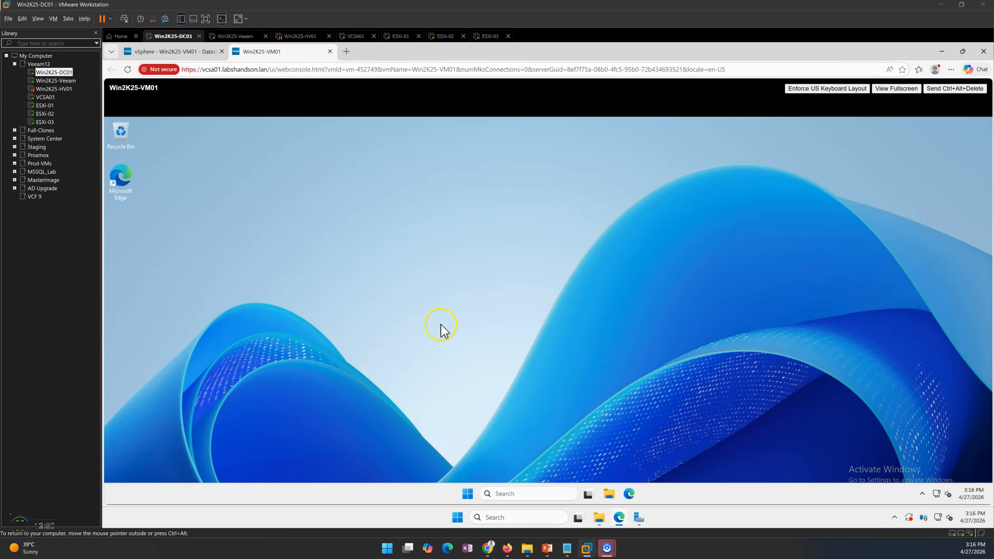
- In Veeam, start migrating the mounted Win2K25-VM01 to production and choose 192.168.0.53 under vSAN-Prod as the destination host
click(244, 36)
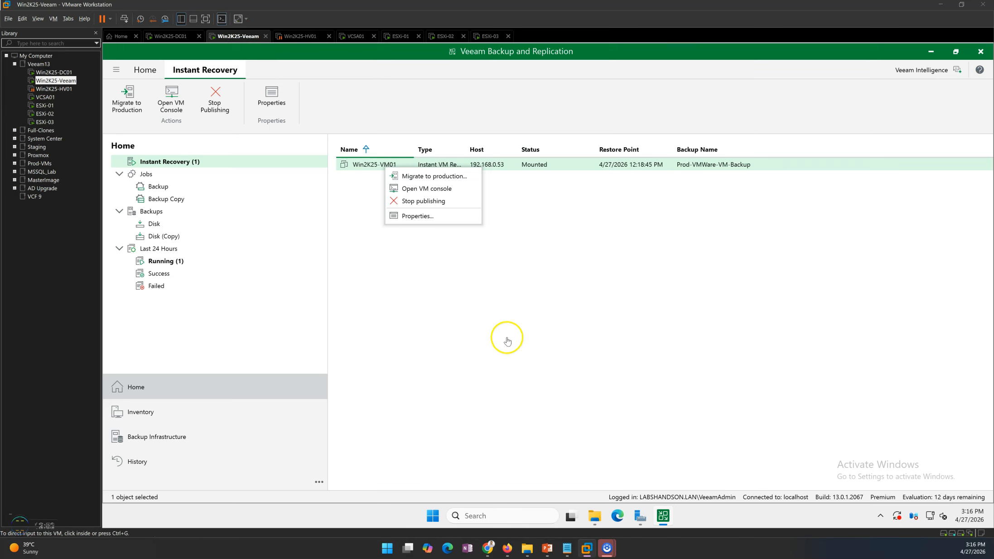
click(420, 180)
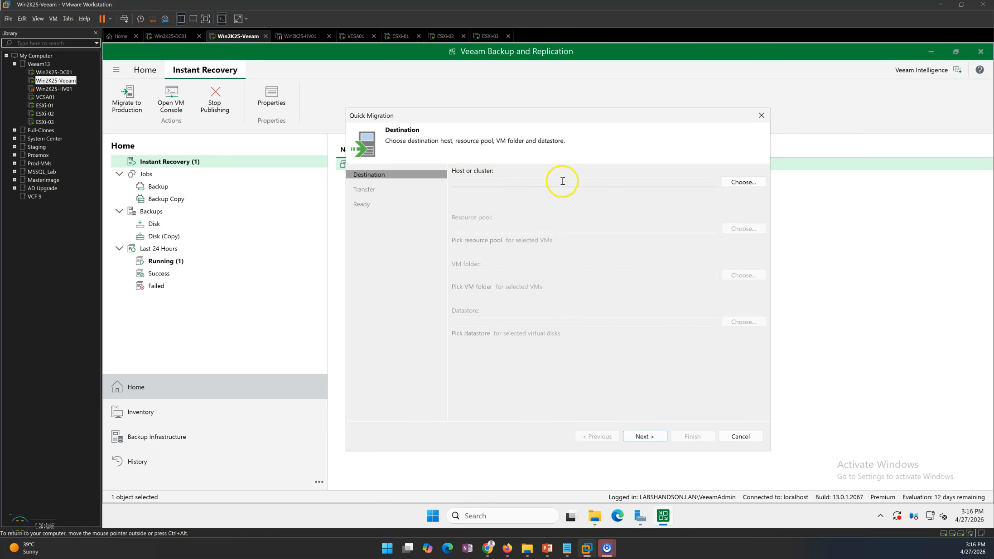
click(744, 182)
click(469, 196)
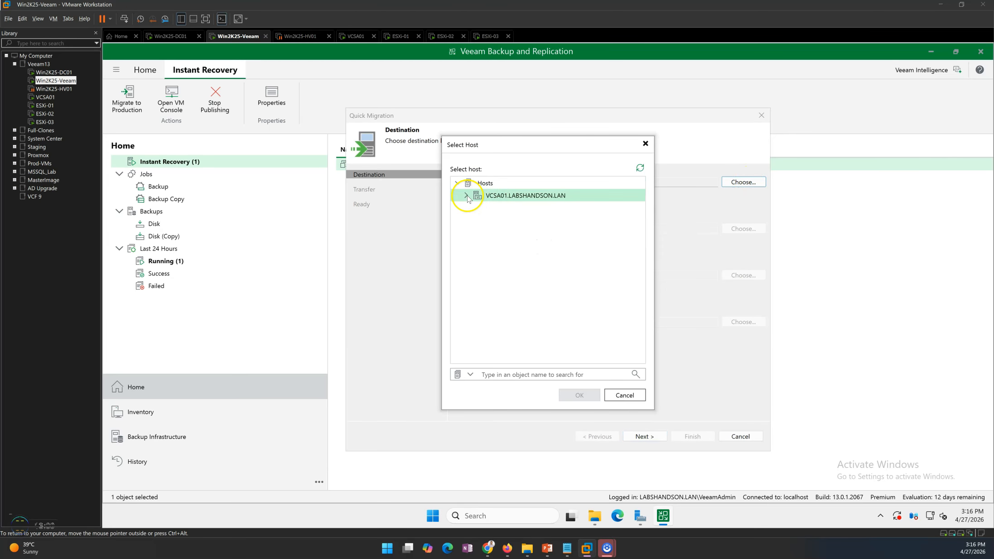
click(474, 208)
click(481, 220)
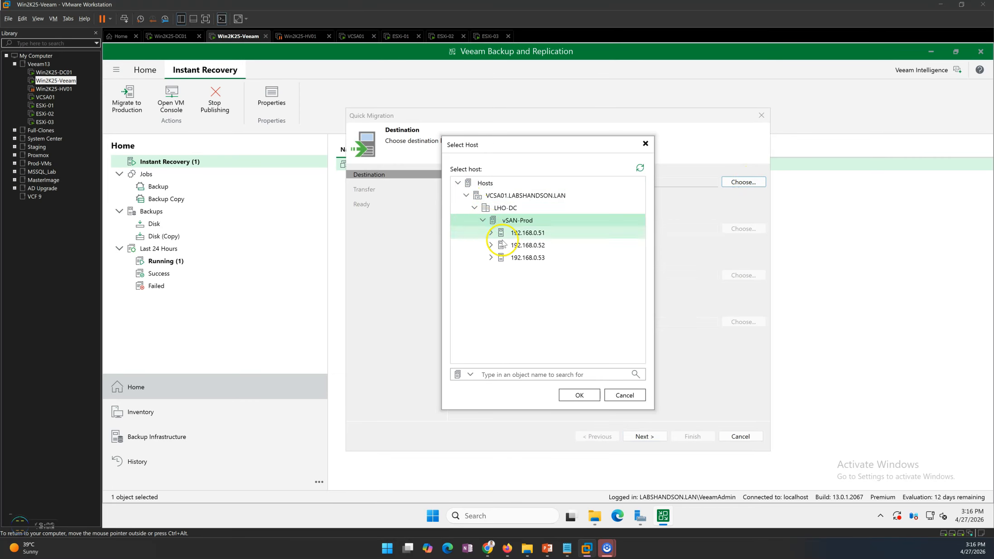
click(510, 258)
click(579, 395)
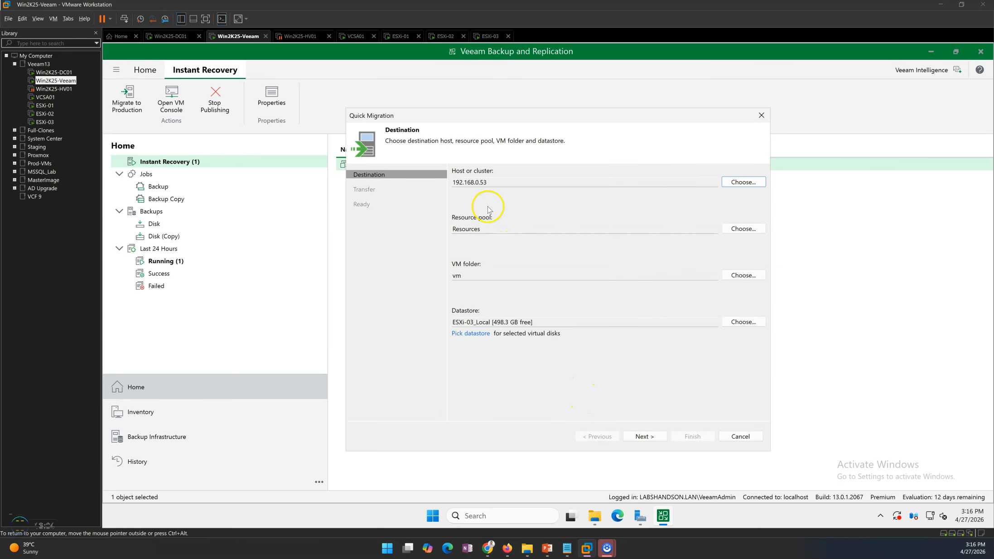
- Keep ESXi-03_Local as the destination datastore and automatic selection for both proxies, and proceed to the migration check
click(475, 322)
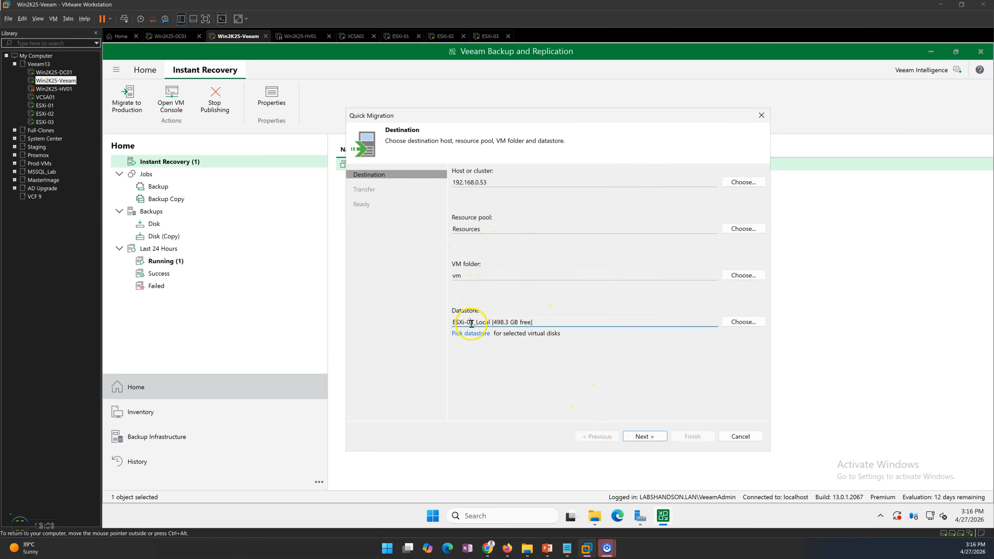
drag(558, 325, 438, 321)
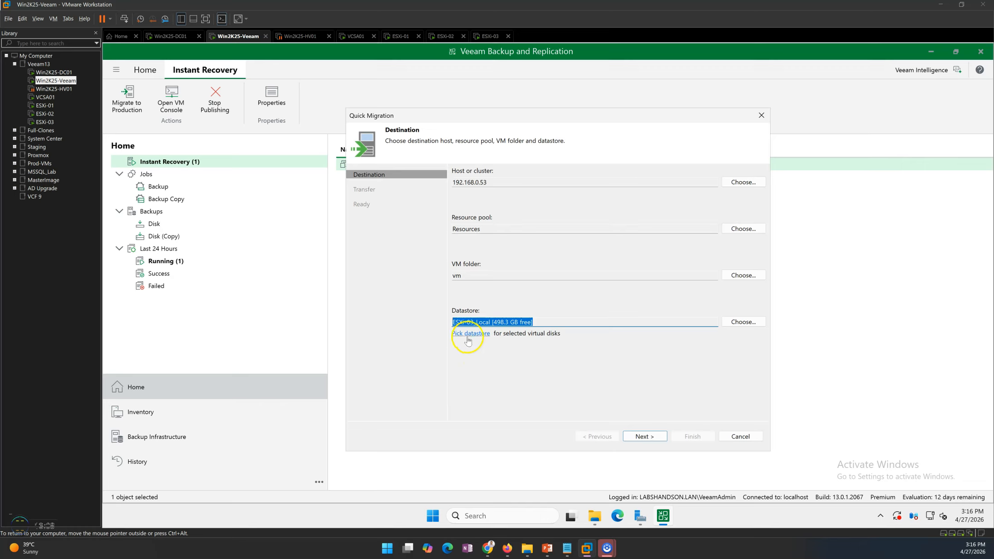
drag(548, 323, 430, 324)
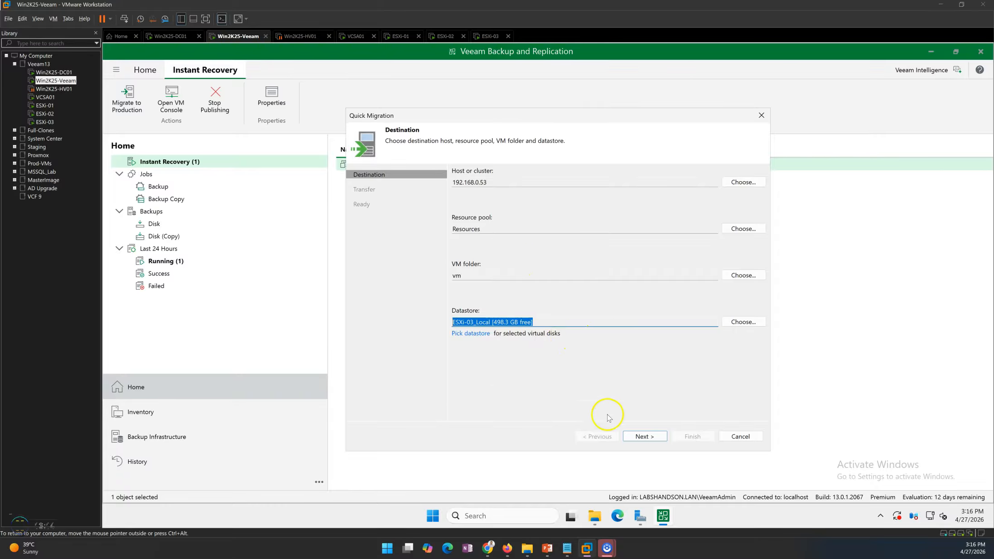
click(644, 436)
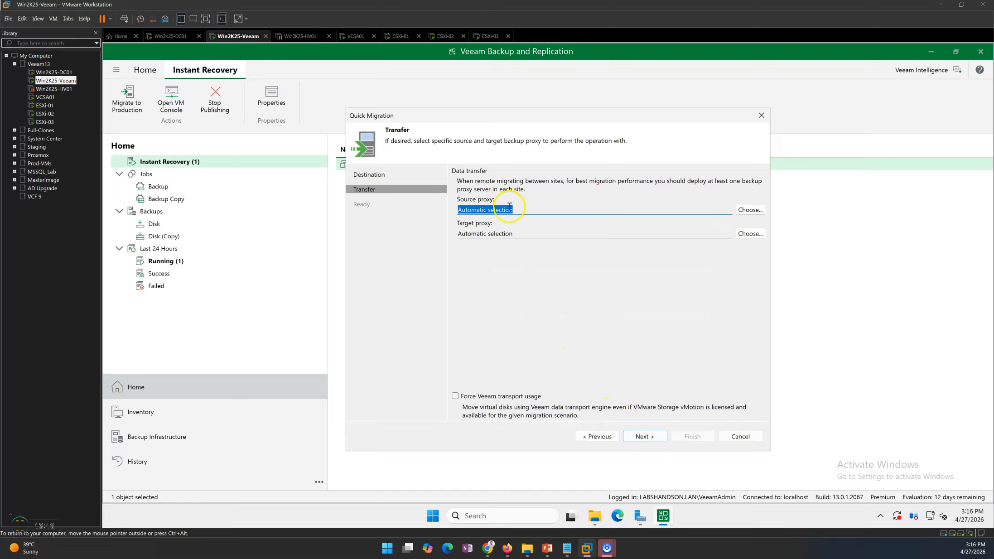
click(645, 438)
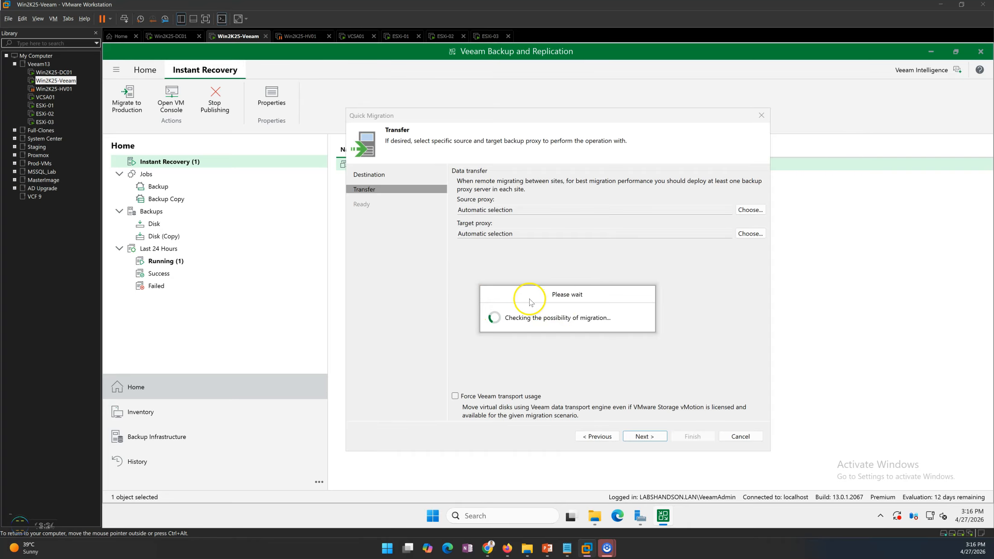
- Check the datastores of Win2K25-VM01 in the vSphere Client while Veeam checks the possibility of migration
click(171, 36)
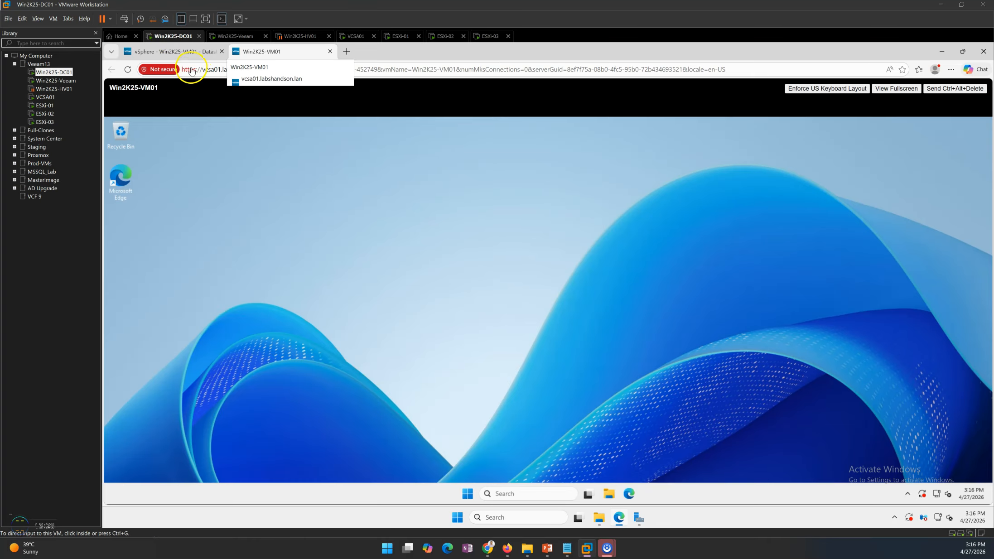
click(186, 51)
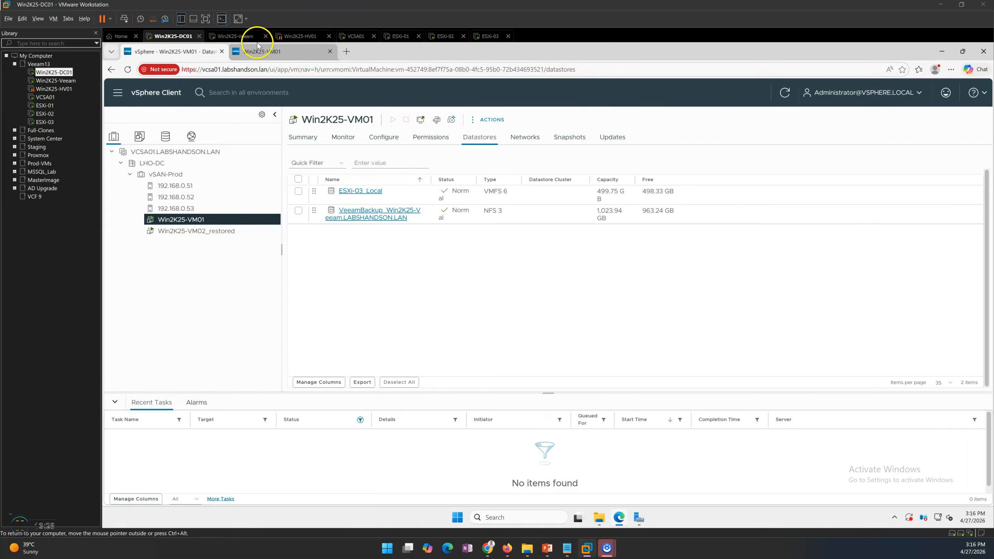
click(245, 36)
mouse_move(533, 291)
mouse_down()
mouse_move(532, 272)
mouse_move(572, 260)
mouse_move(525, 251)
mouse_move(517, 281)
mouse_up()
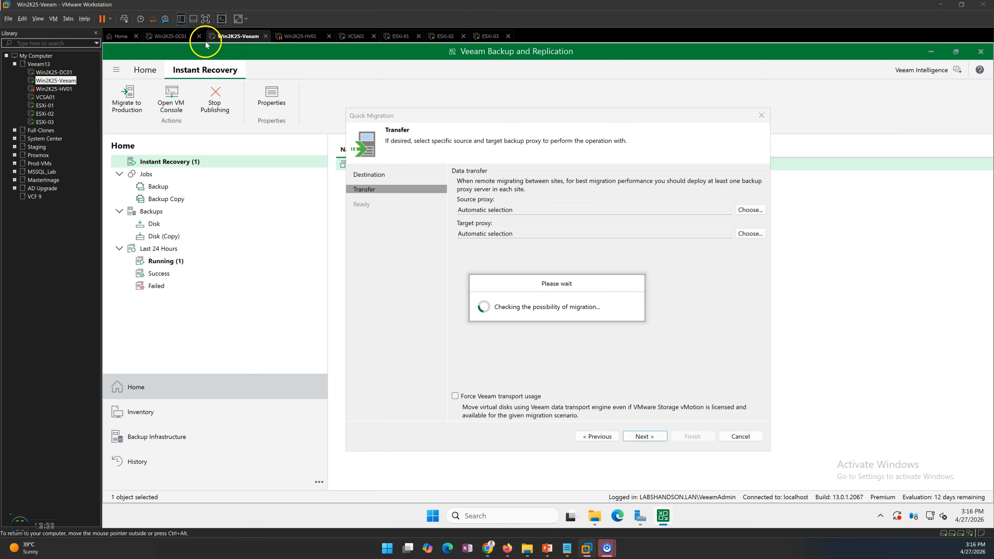
click(174, 37)
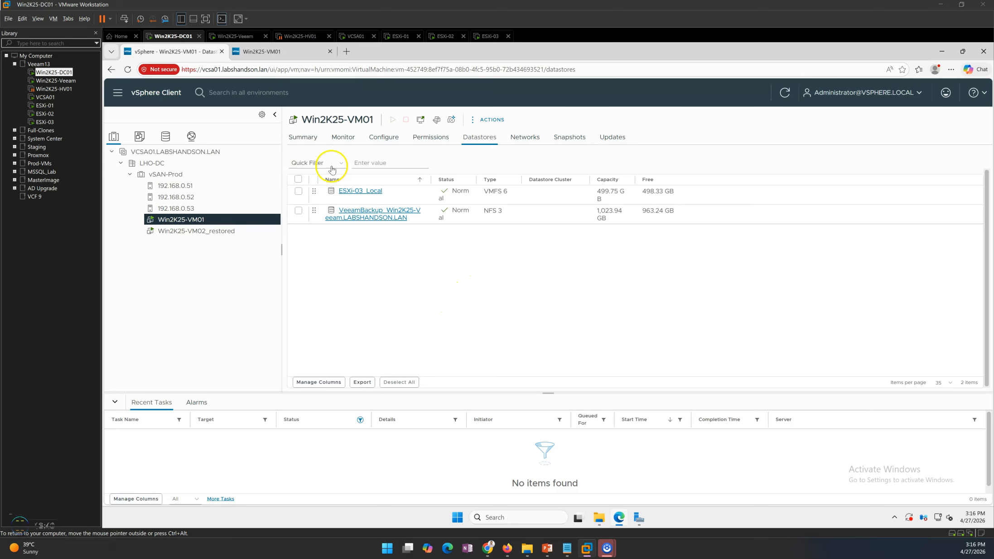
click(235, 36)
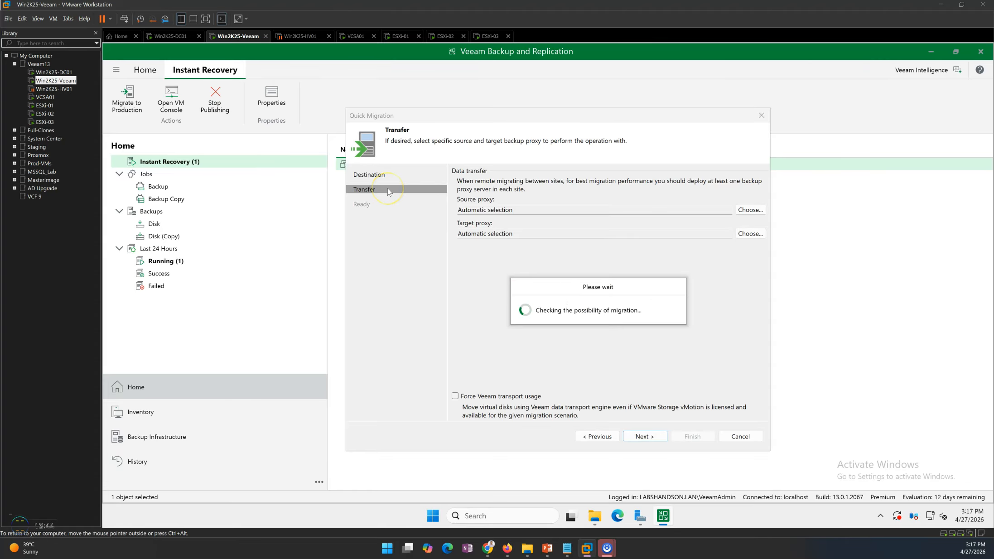
drag(546, 293, 509, 267)
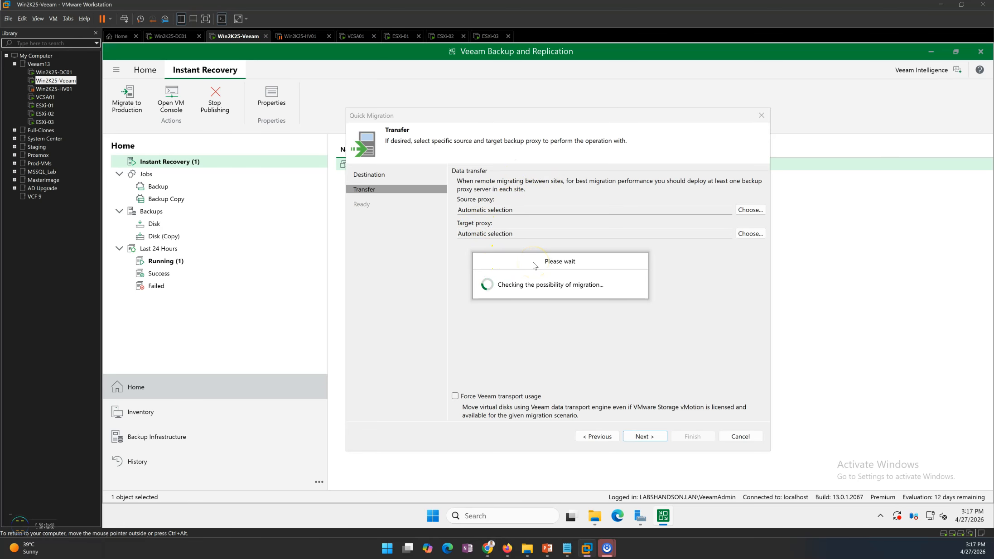
drag(534, 266, 543, 302)
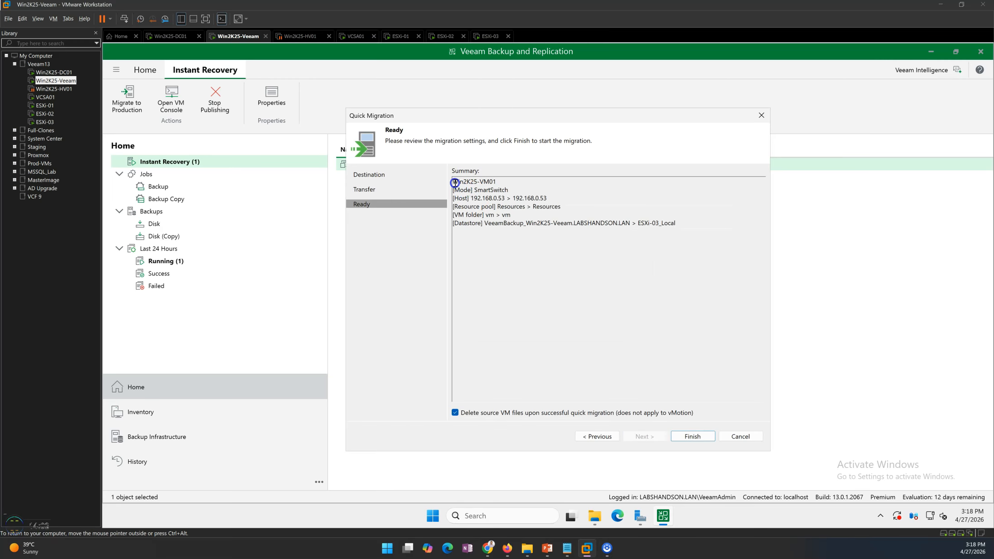
- Review the mode, host and datastore in the Quick Migration summary and start the migration, keeping source VM file deletion enabled
drag(453, 183, 518, 183)
click(520, 221)
drag(453, 190, 547, 198)
click(521, 250)
click(530, 220)
drag(484, 223, 704, 227)
click(599, 378)
click(692, 436)
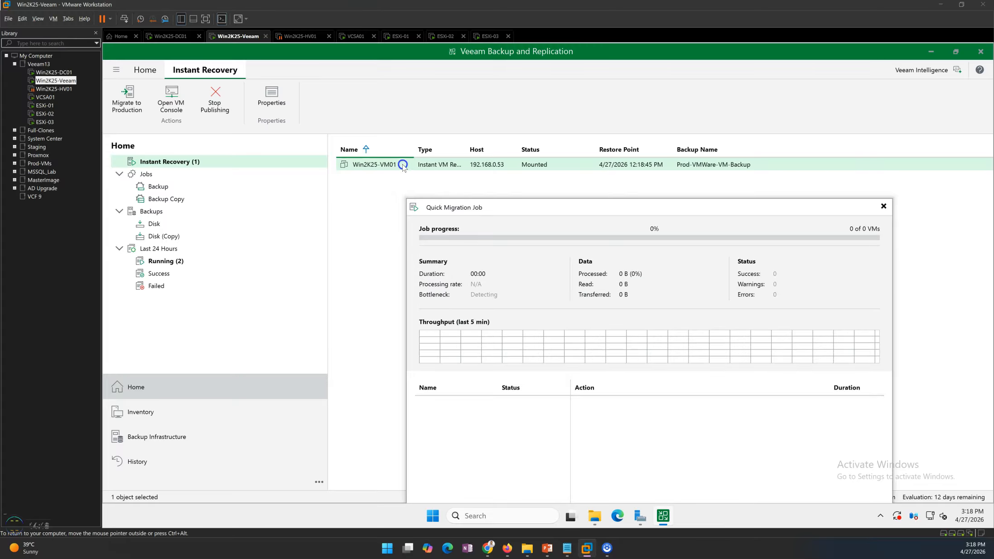
- Monitor the action log of the Quick Migration job, and check the VM's datastores and console in vSphere
drag(506, 208, 409, 95)
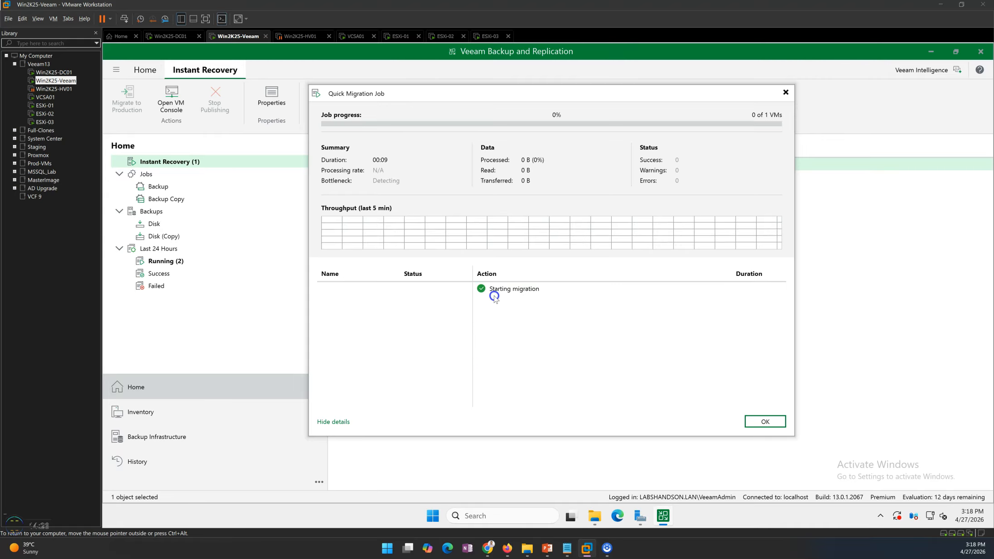
click(175, 36)
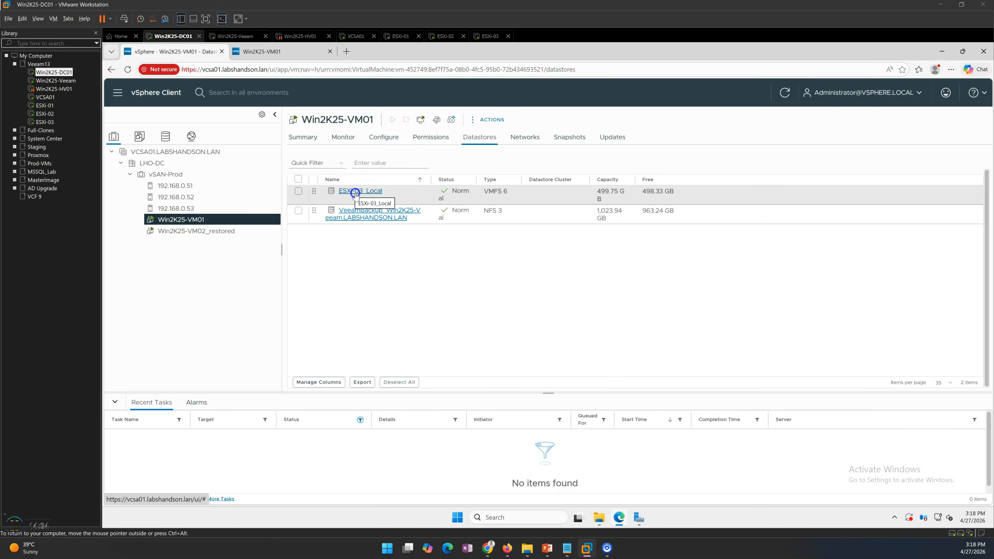
click(267, 51)
click(236, 36)
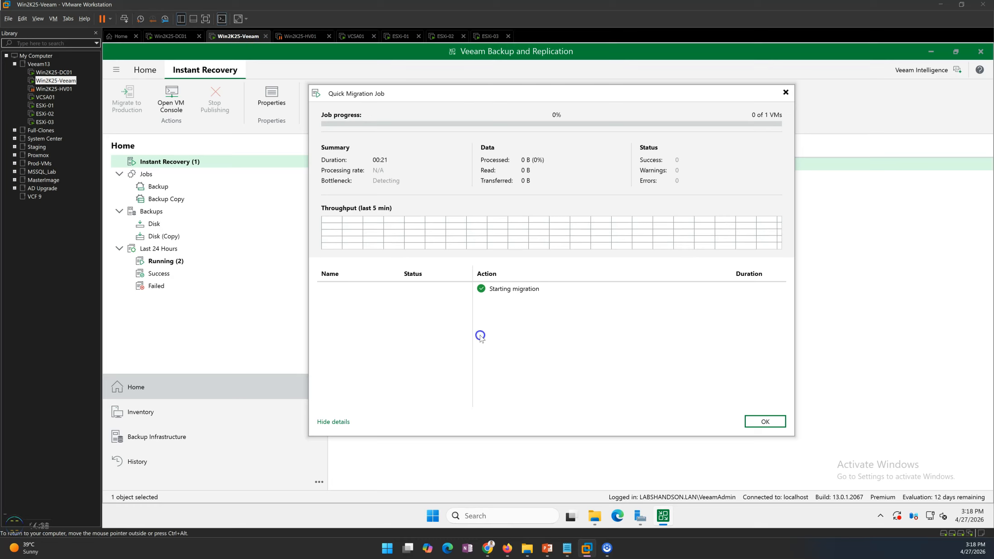
click(502, 288)
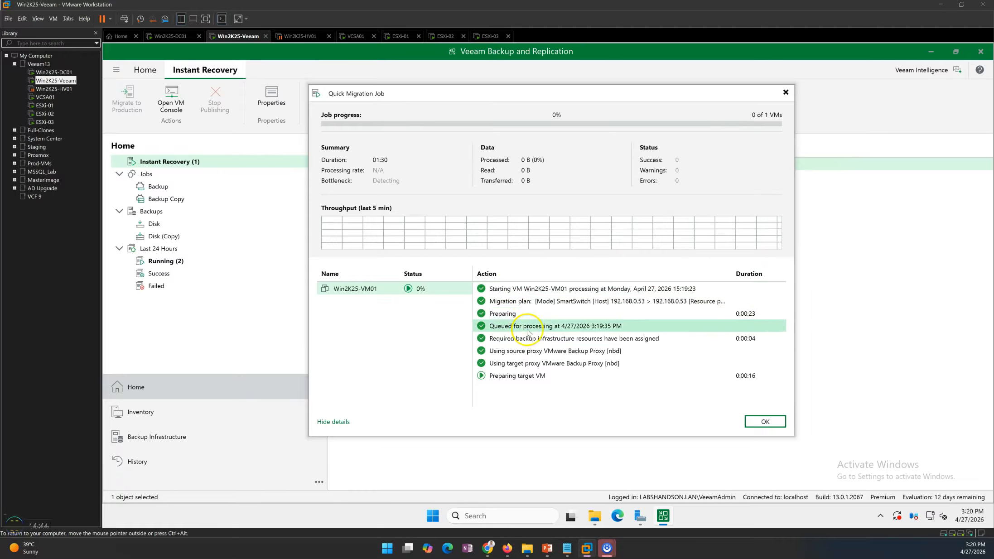
click(521, 351)
click(512, 379)
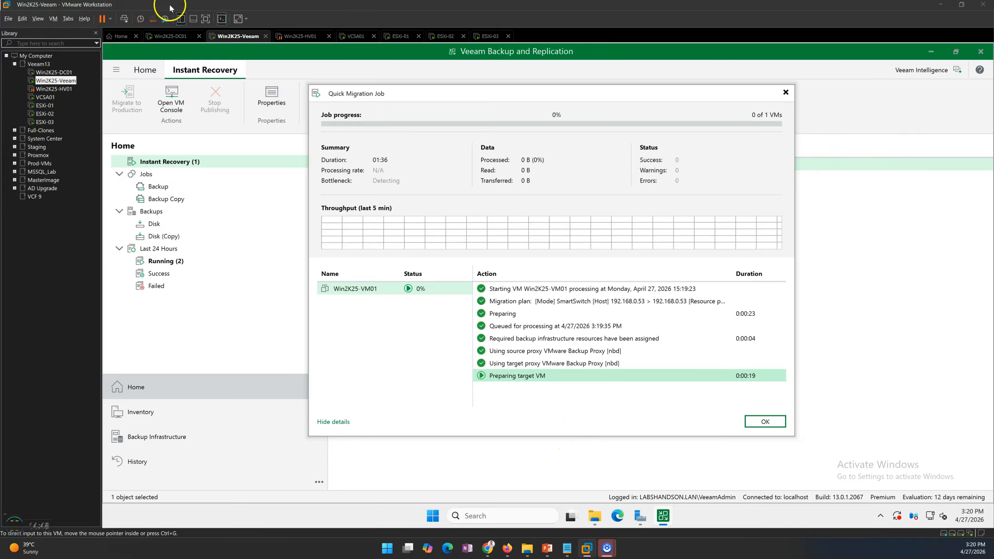
- Switch to the vSphere Client and check the datastore of the new suffixed Win2K25-VM01 target VM
click(169, 36)
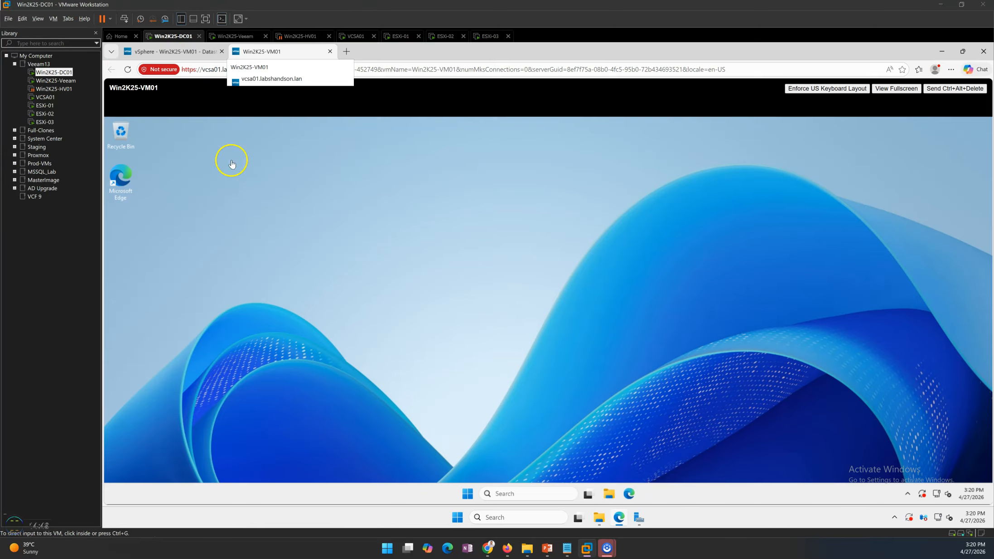
click(151, 51)
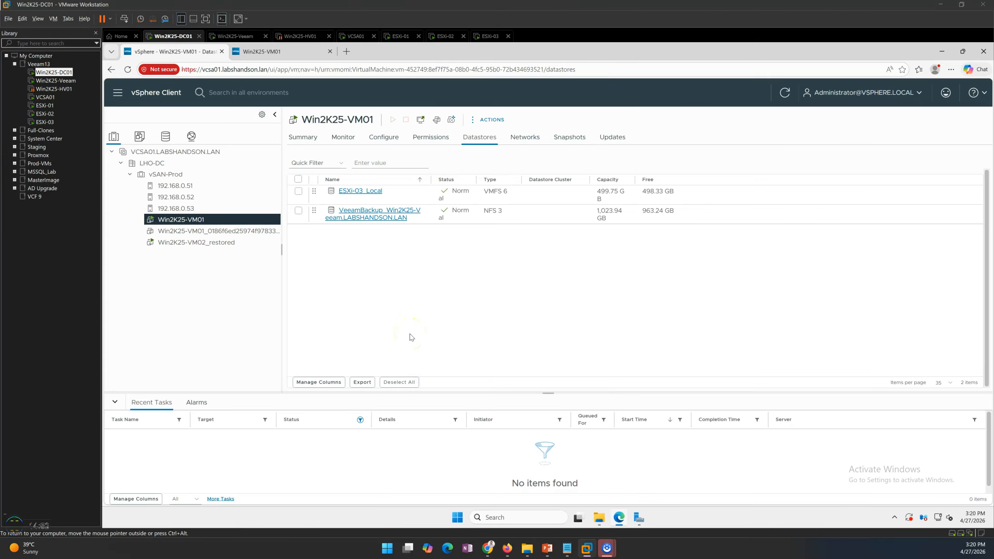
click(213, 232)
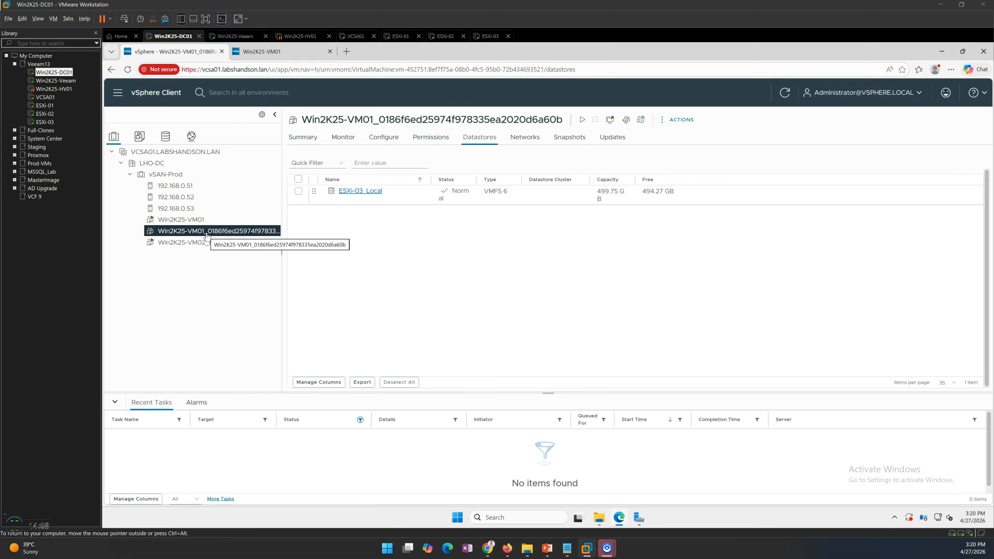
- Return to Veeam and examine the snapshot, file copy and hard disk progress of the Win2K25-VM01 migration
click(239, 36)
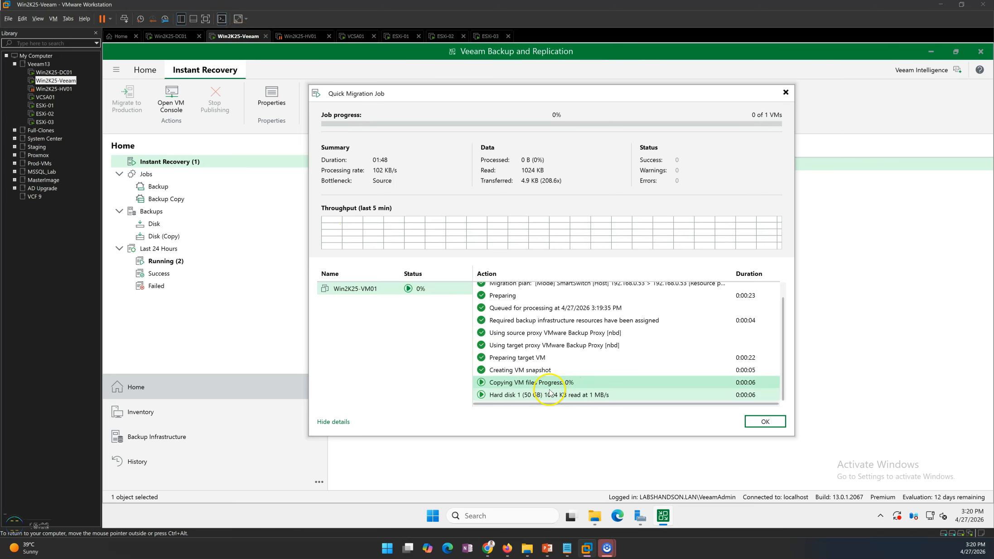
click(520, 374)
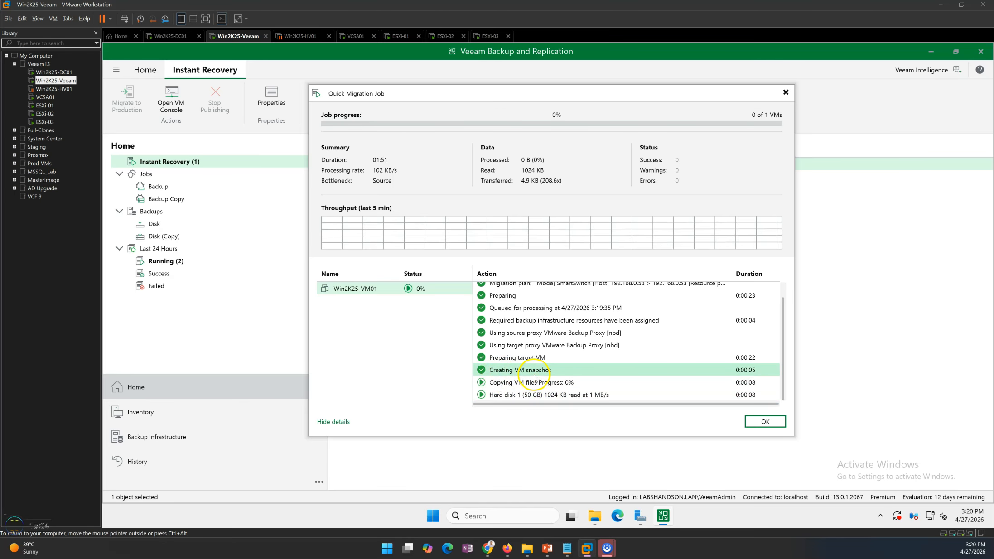
click(508, 385)
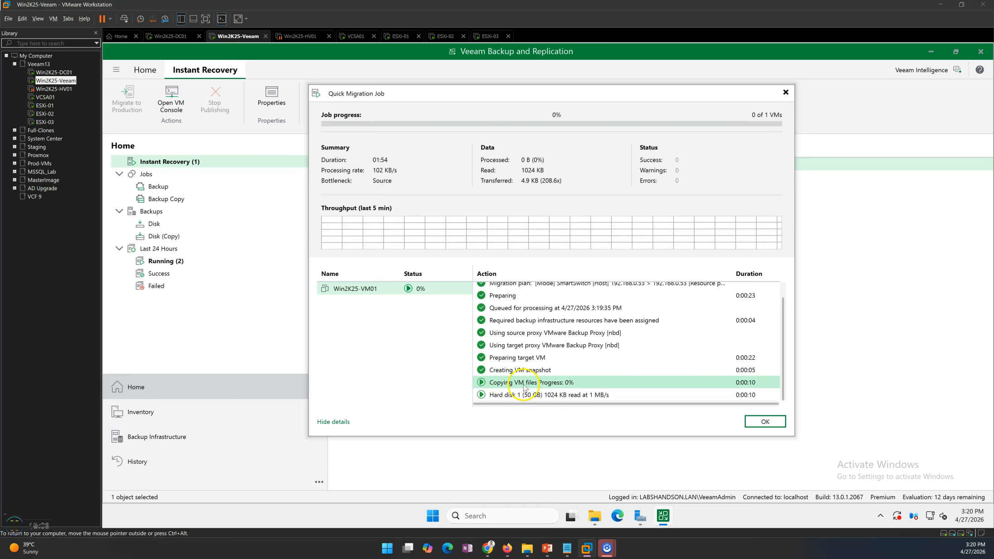
click(563, 394)
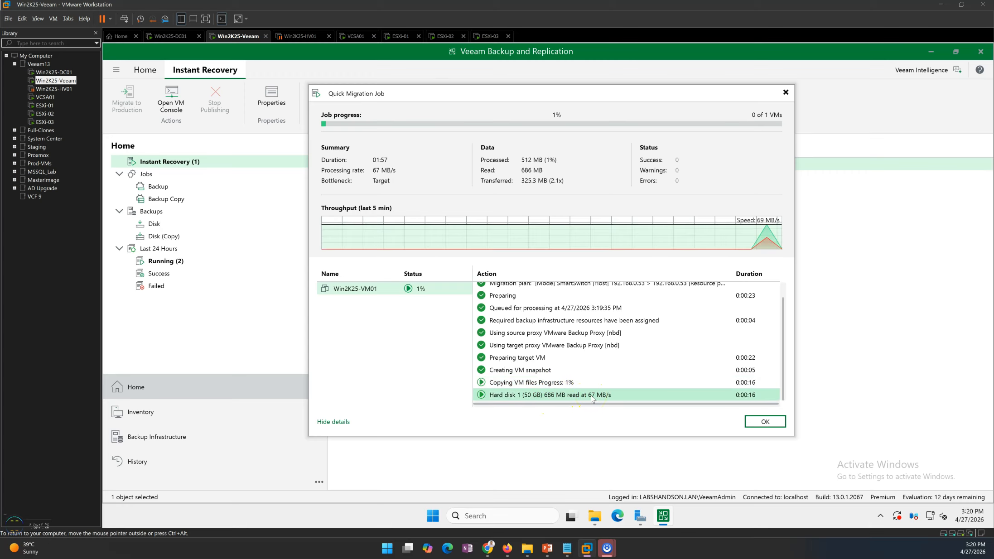
drag(421, 97, 446, 94)
click(381, 373)
click(377, 288)
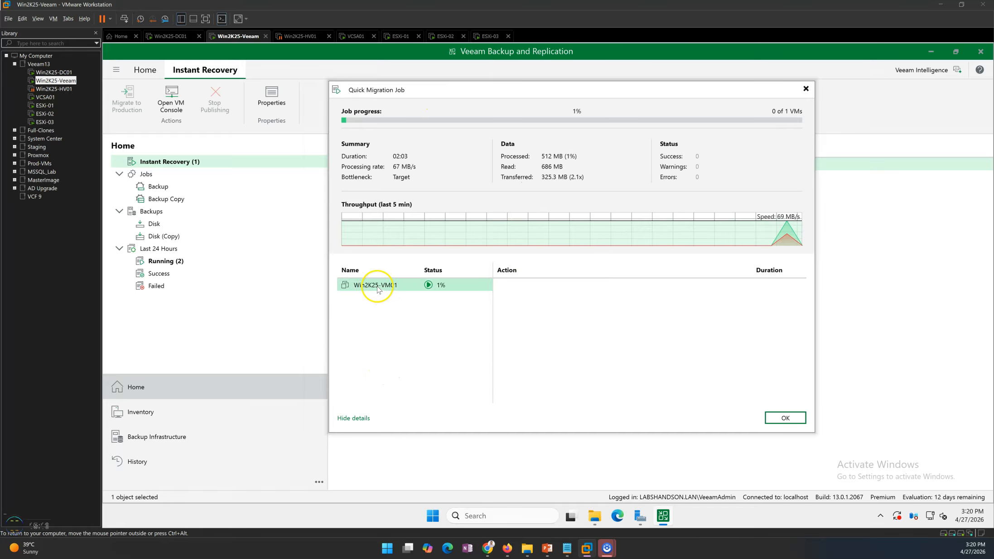
- Monitor the Win2K25-VM01 migration log, and check the source VM's summary and the suffixed target VM's datastore in the vSphere Client
click(425, 384)
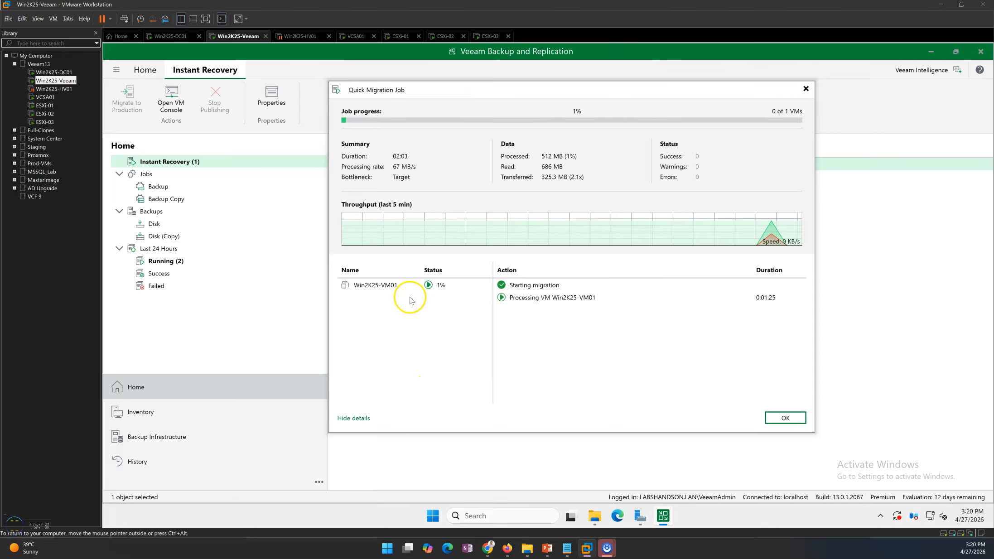
click(380, 284)
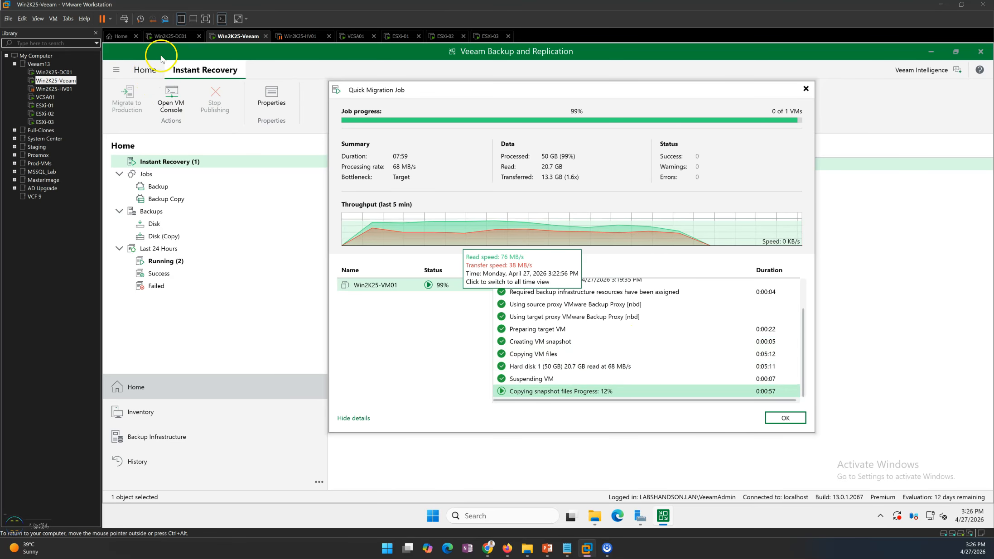
click(167, 38)
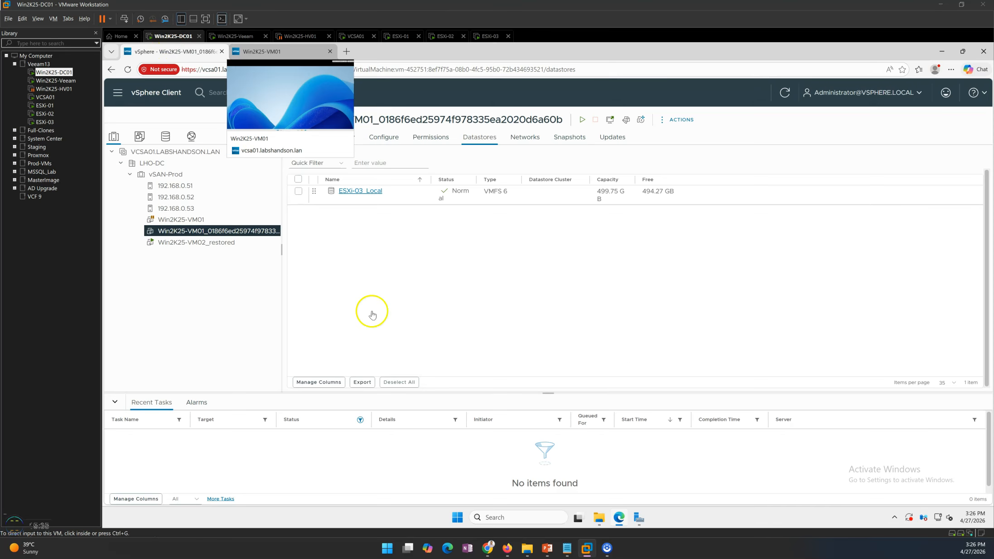
click(180, 219)
click(300, 139)
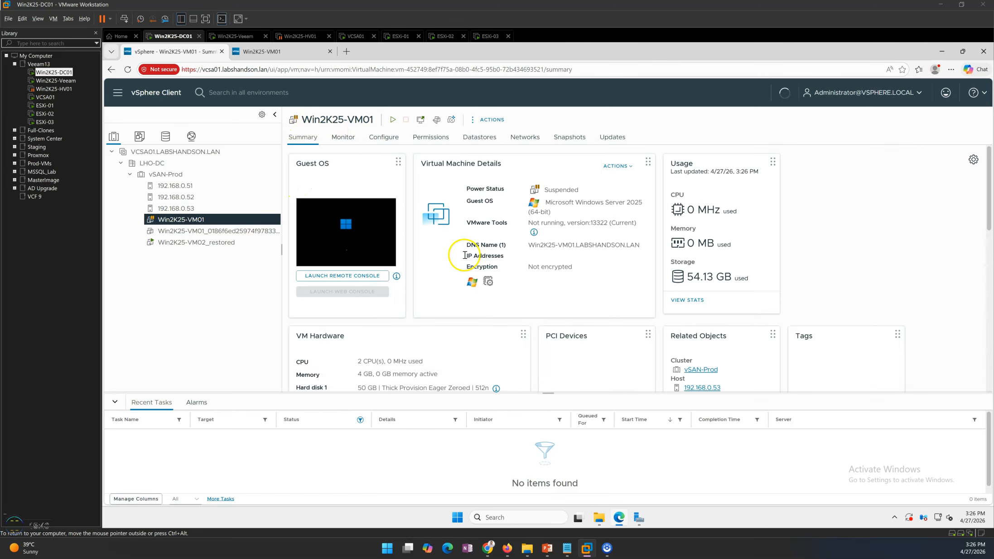
click(206, 231)
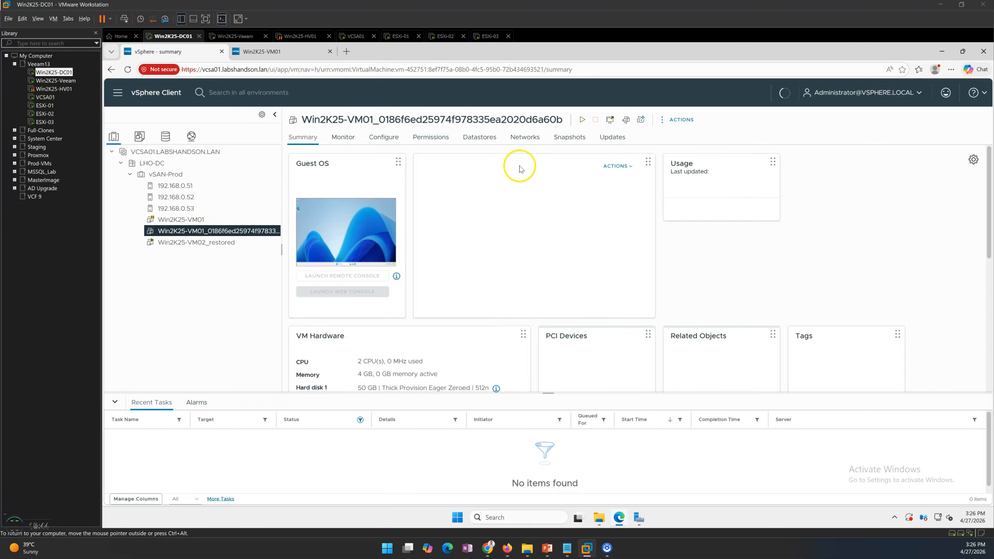
click(479, 136)
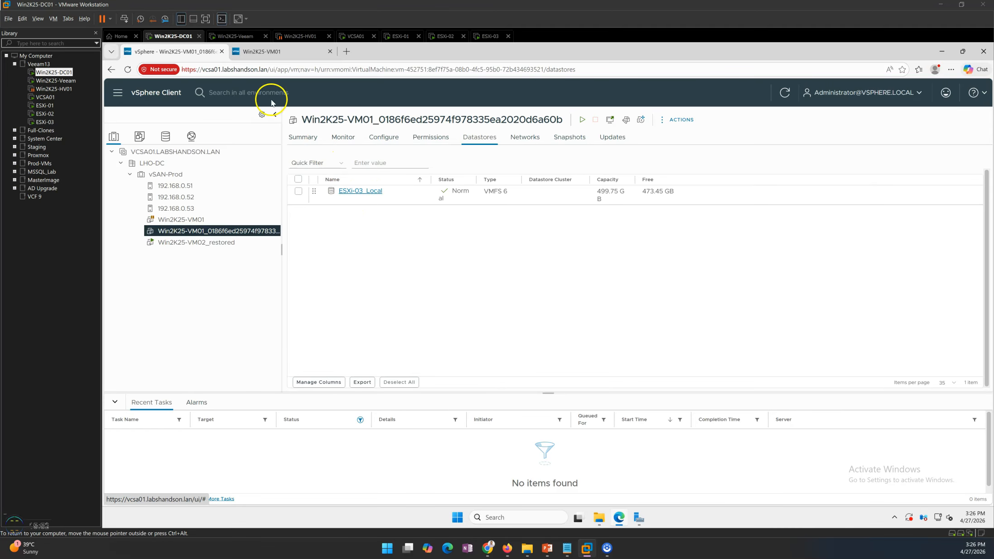
- Return to Veeam and examine the VM suspension, snapshot file copy, renaming, snapshot removal and VM state actions in the Quick Migration log
click(240, 36)
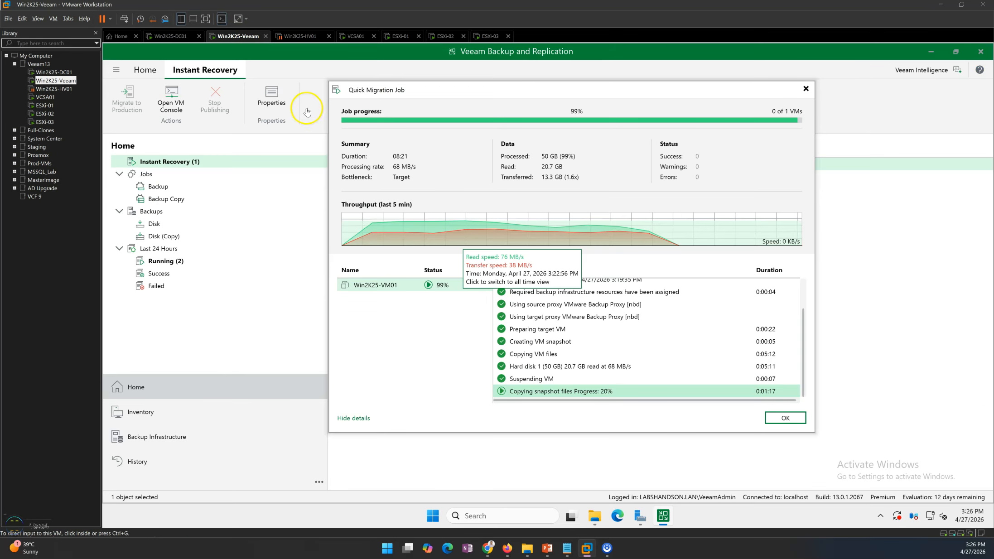
click(568, 379)
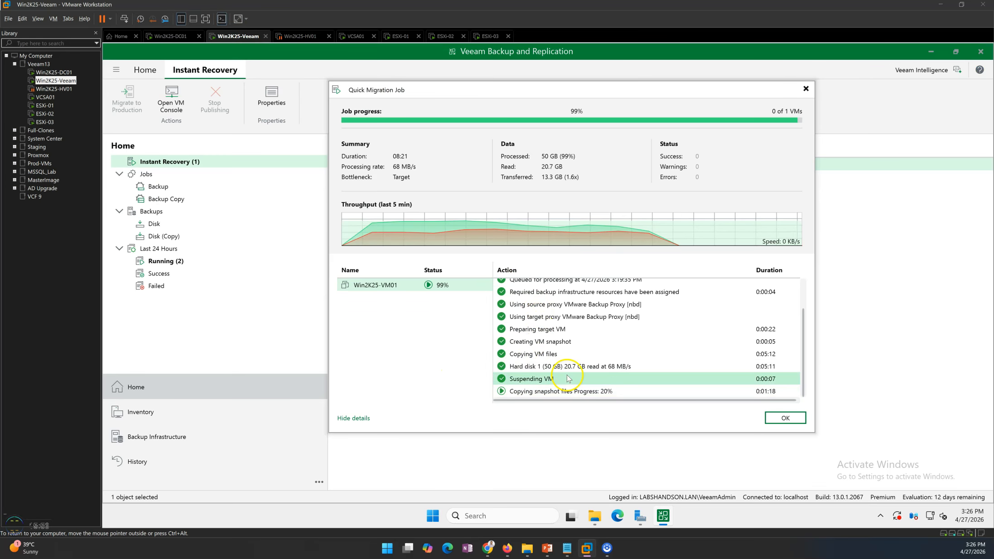
click(587, 392)
click(456, 354)
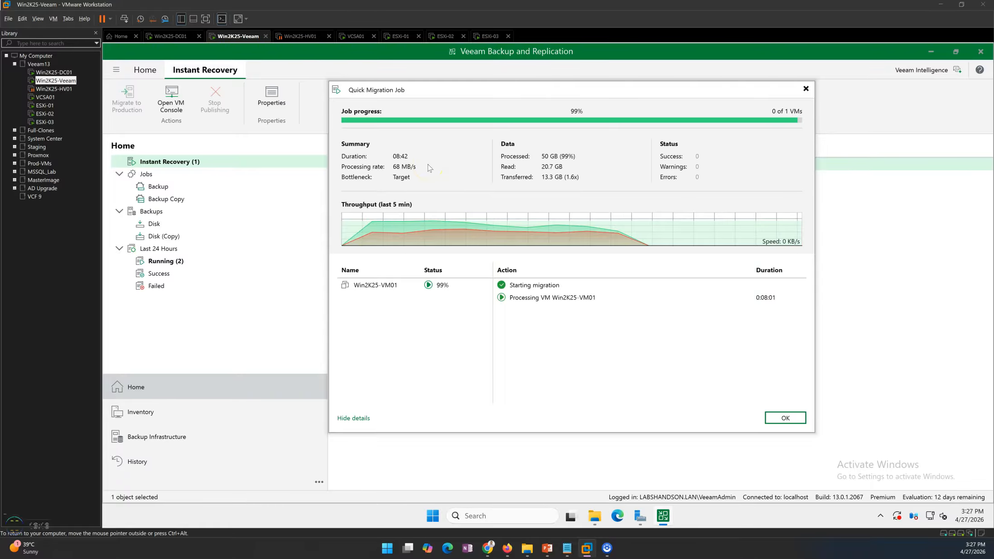
drag(465, 98, 471, 110)
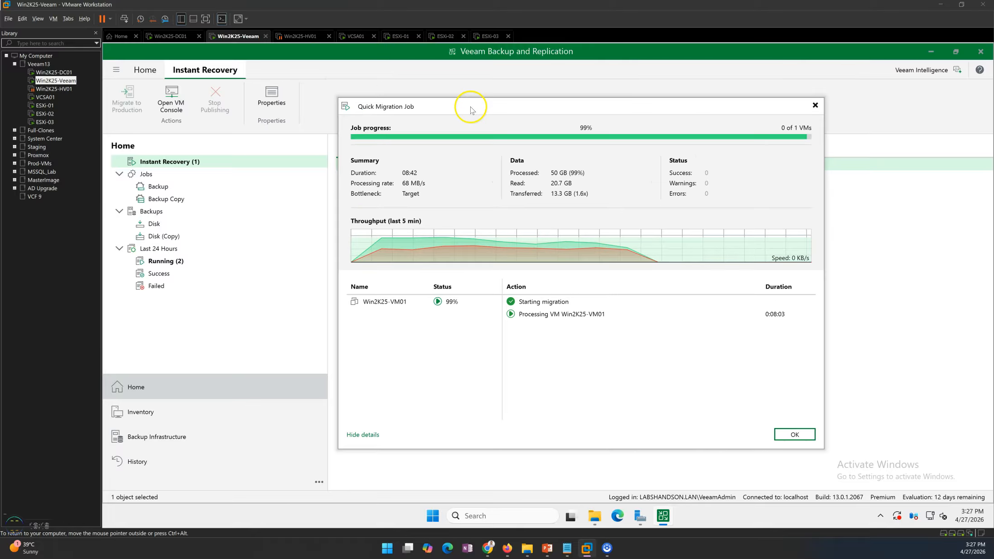
click(399, 303)
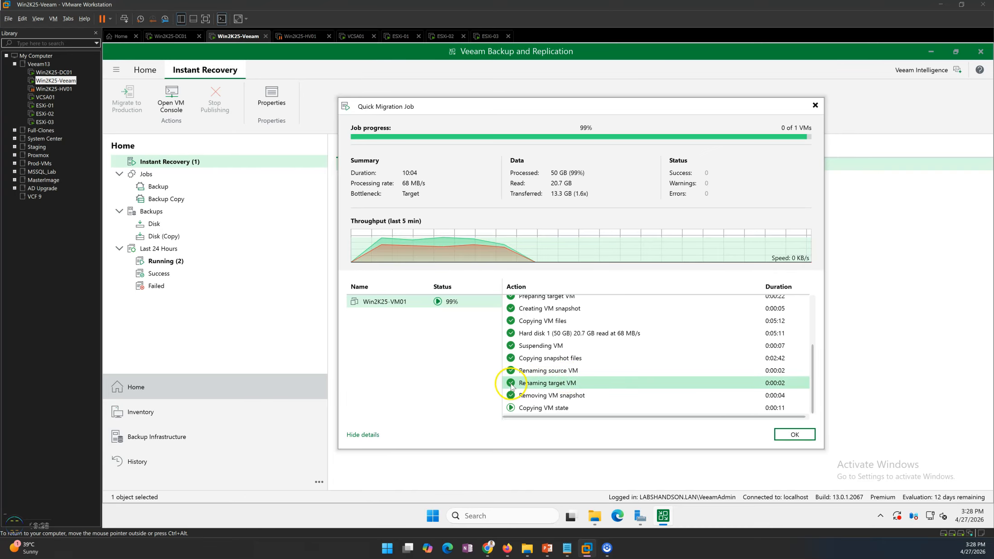
click(529, 395)
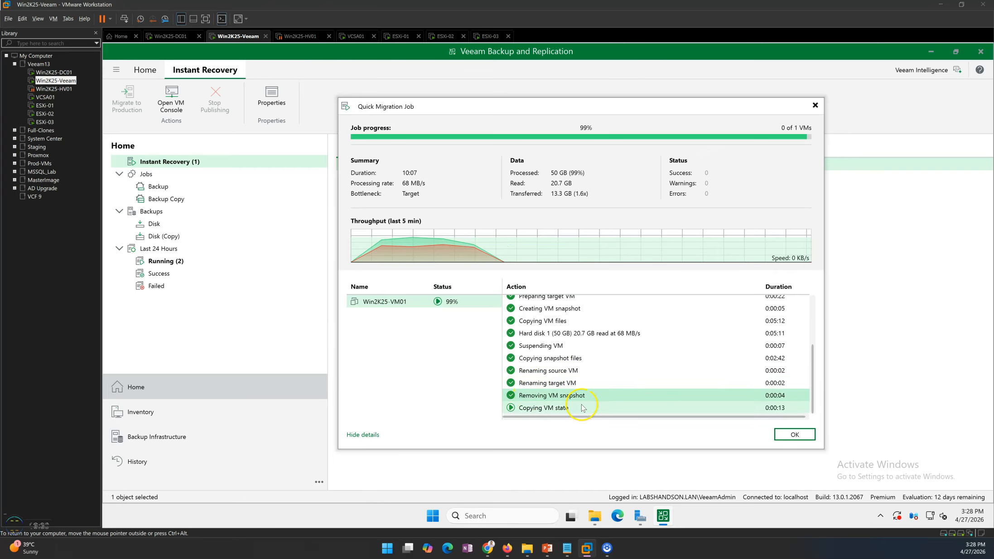
click(547, 409)
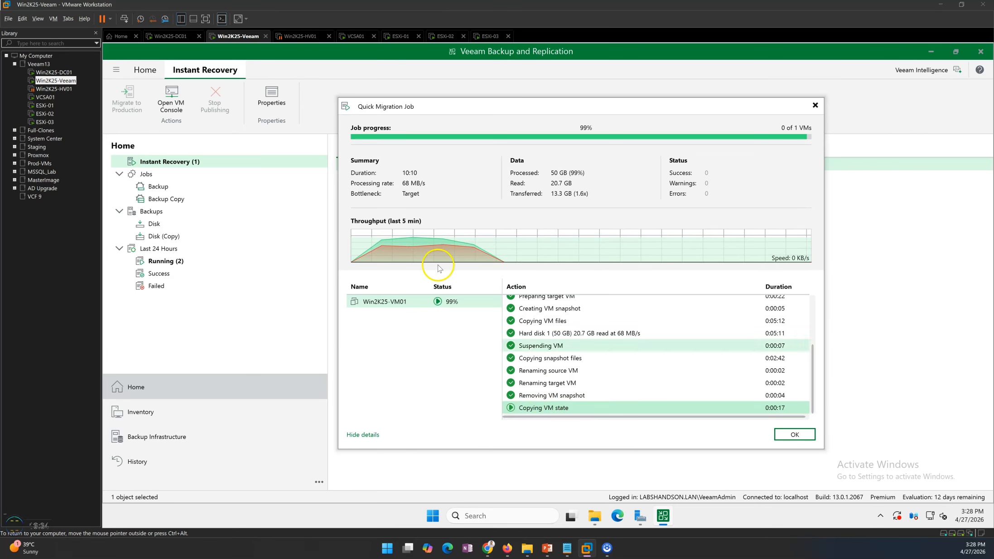
- Check the renamed Win2K25-VM01_migrated and Win2K25-VM01 entries in the vSphere Client, and recheck the VM state copy in Veeam
click(170, 36)
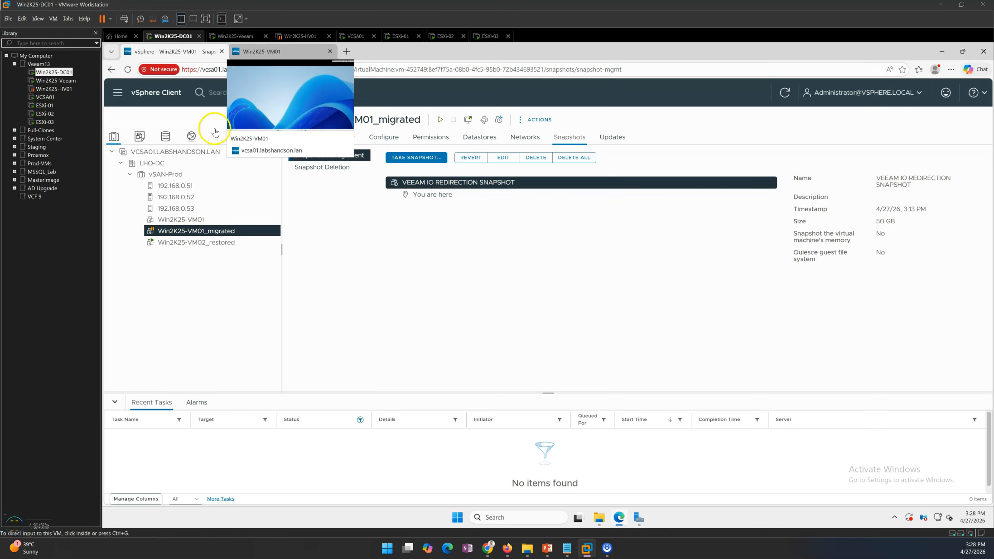
click(195, 229)
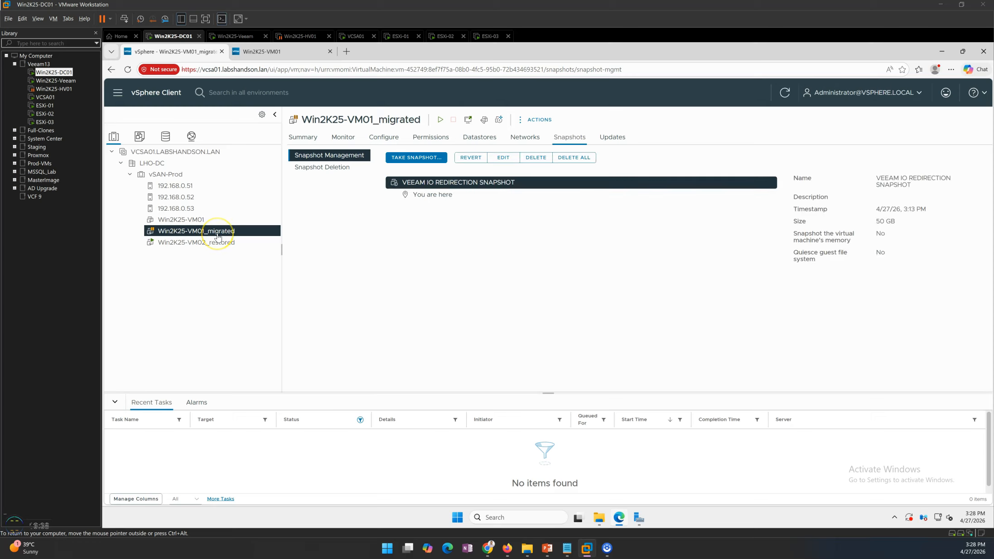
click(195, 219)
click(218, 232)
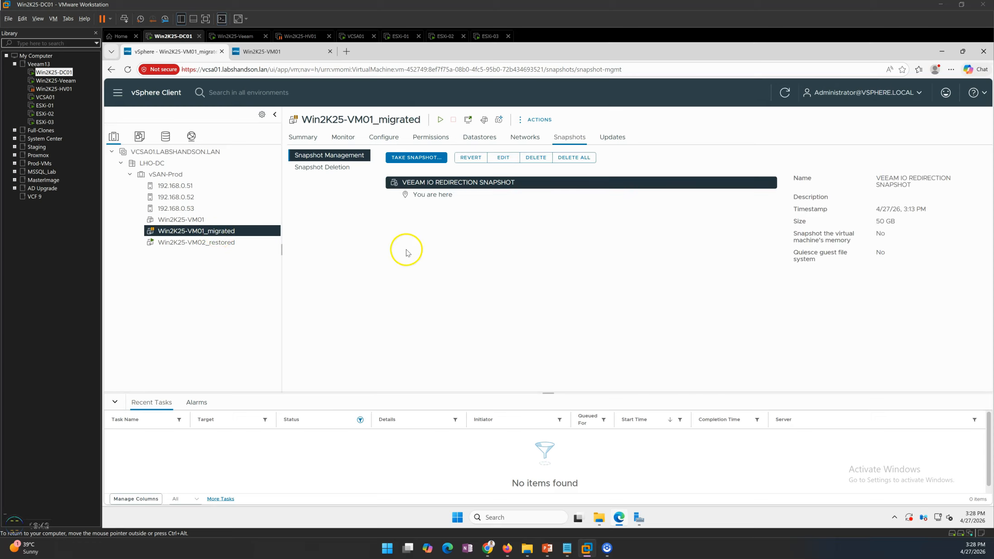
click(235, 39)
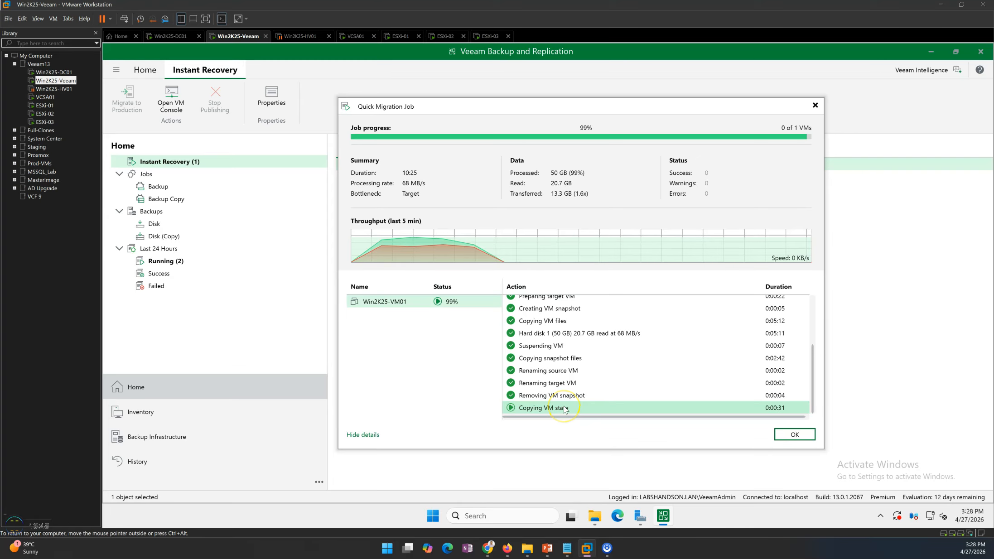
- Switch to the vSphere Client and compare the summaries of Win2K25-VM01_migrated and Win2K25-VM01
click(169, 36)
click(302, 137)
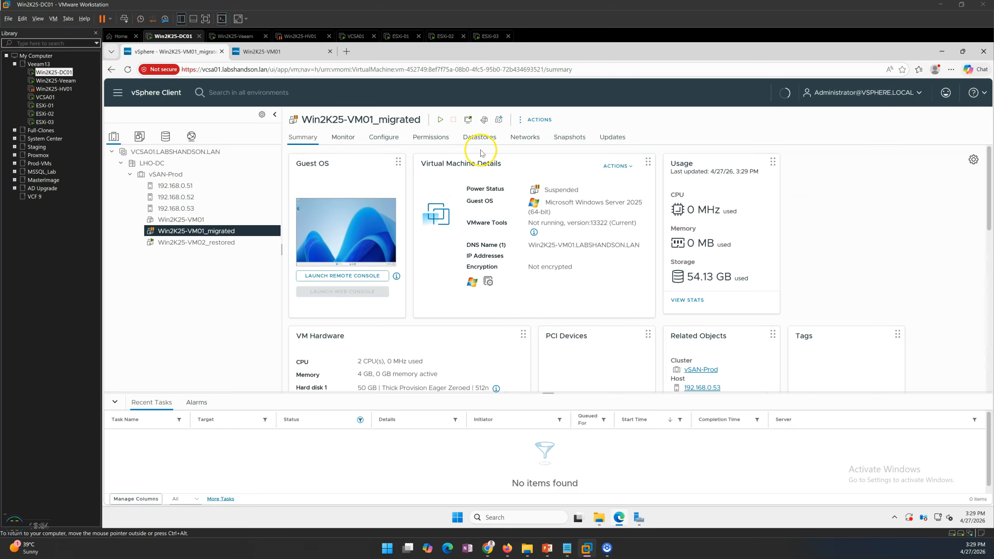
click(196, 220)
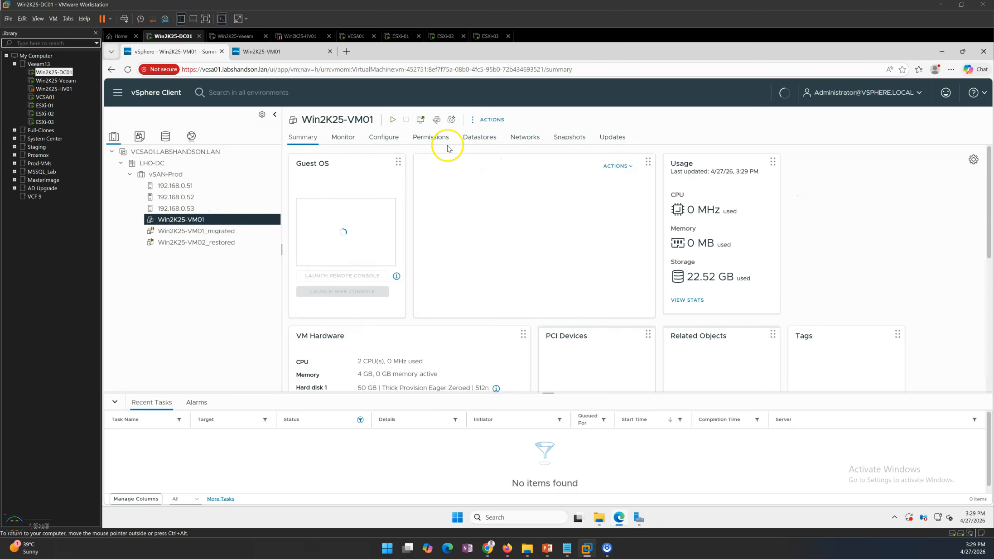
click(219, 232)
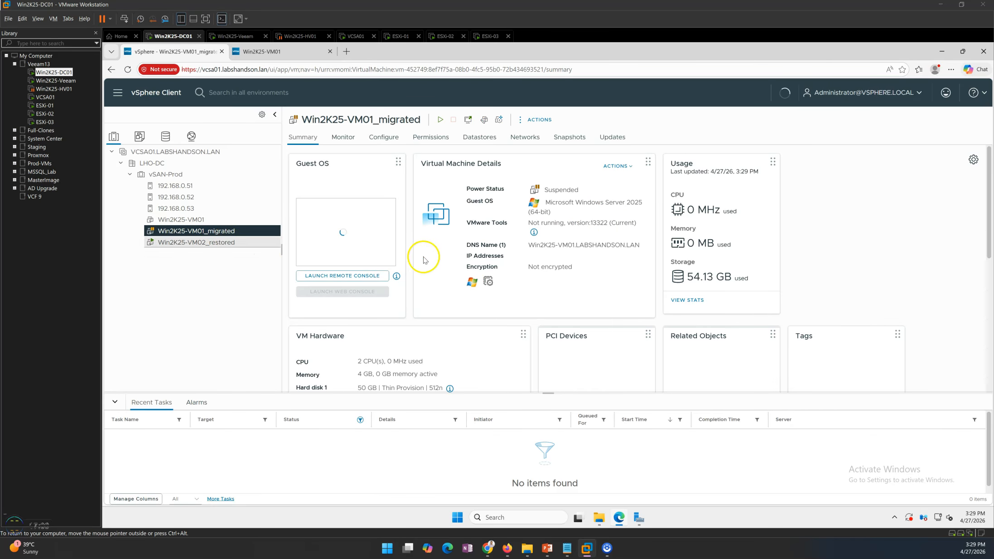
- Return to Veeam and examine the VM state copy, power-on and heartbeat actions of the Quick Migration job
click(233, 36)
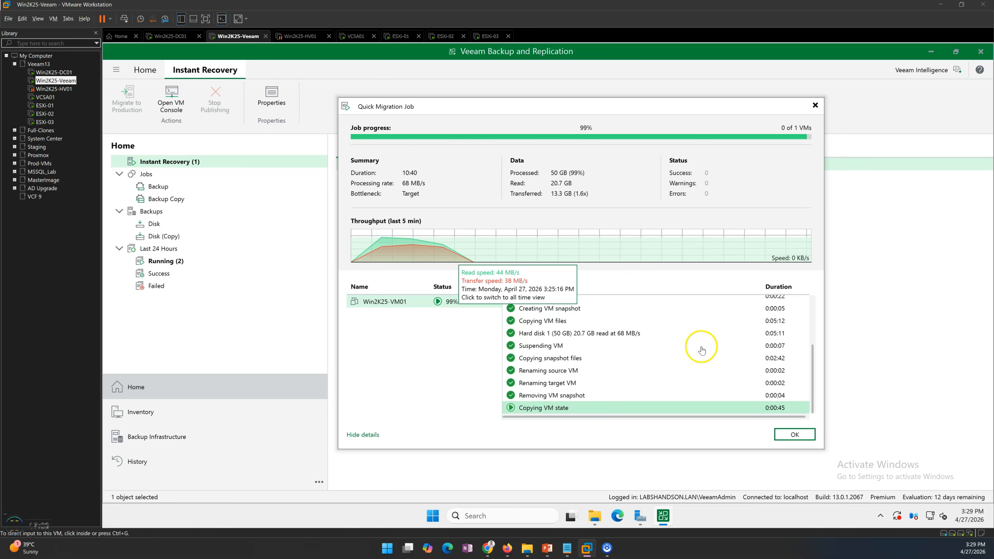
click(709, 395)
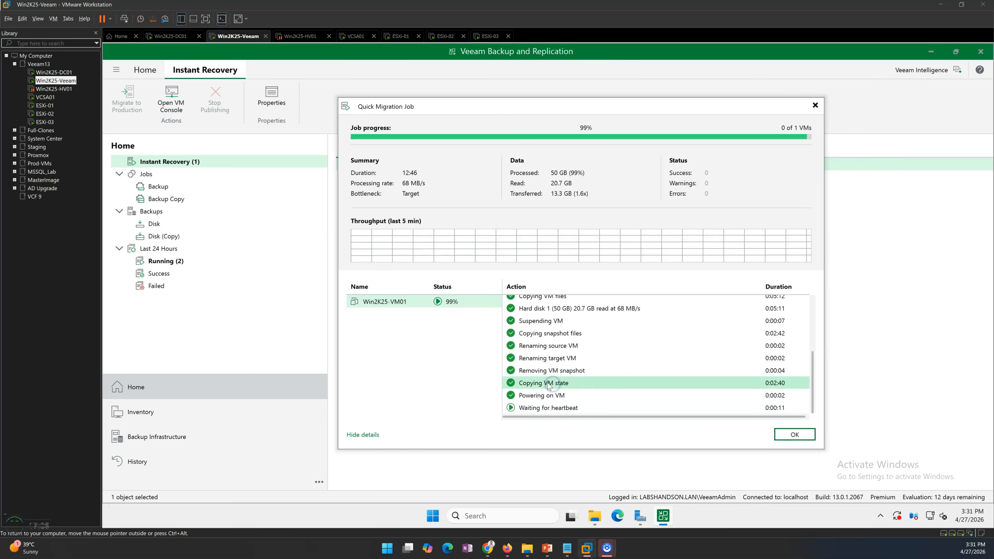
click(567, 384)
click(533, 399)
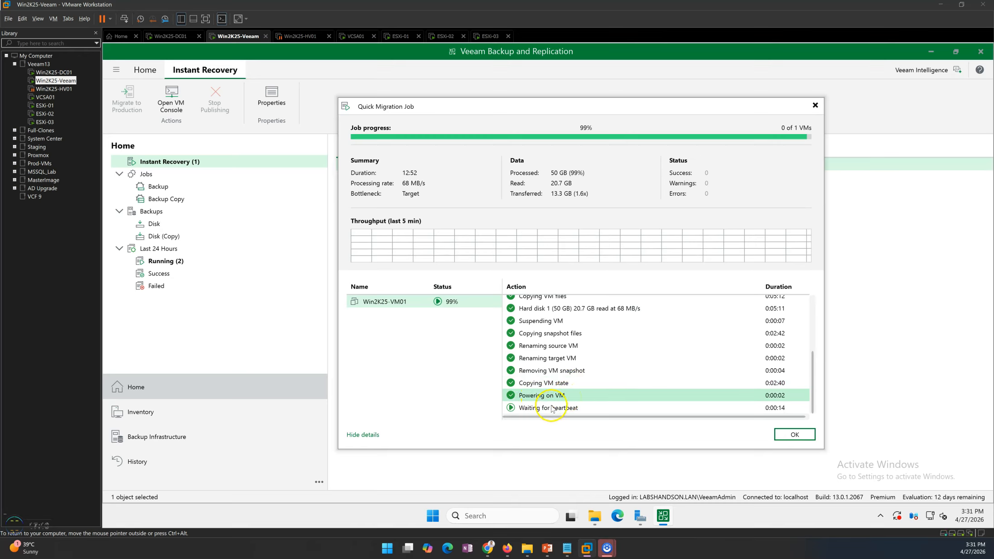
click(533, 410)
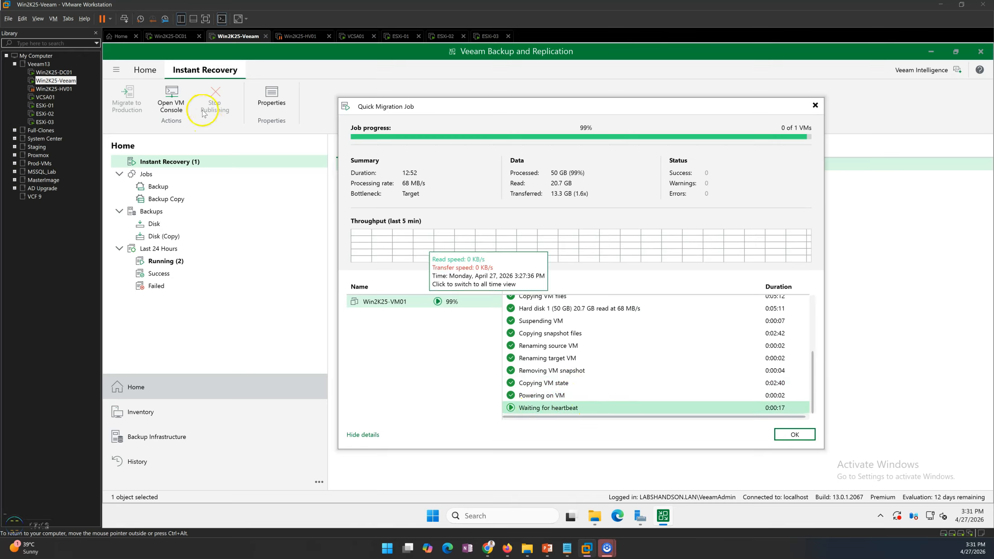
- Switch to the vSphere Client and compare the datastores used by Win2K25-VM01 and Win2K25-VM01_migrated
click(167, 36)
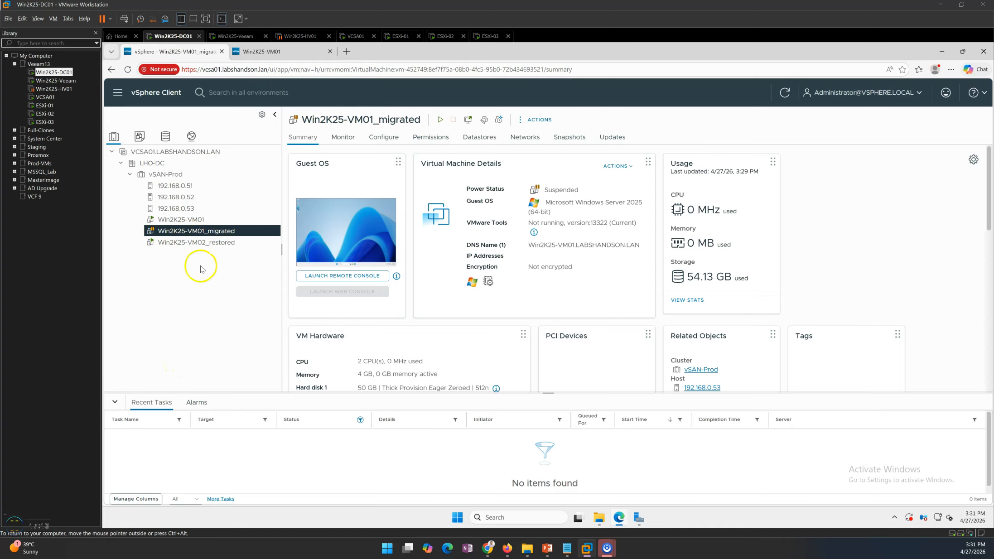
click(181, 219)
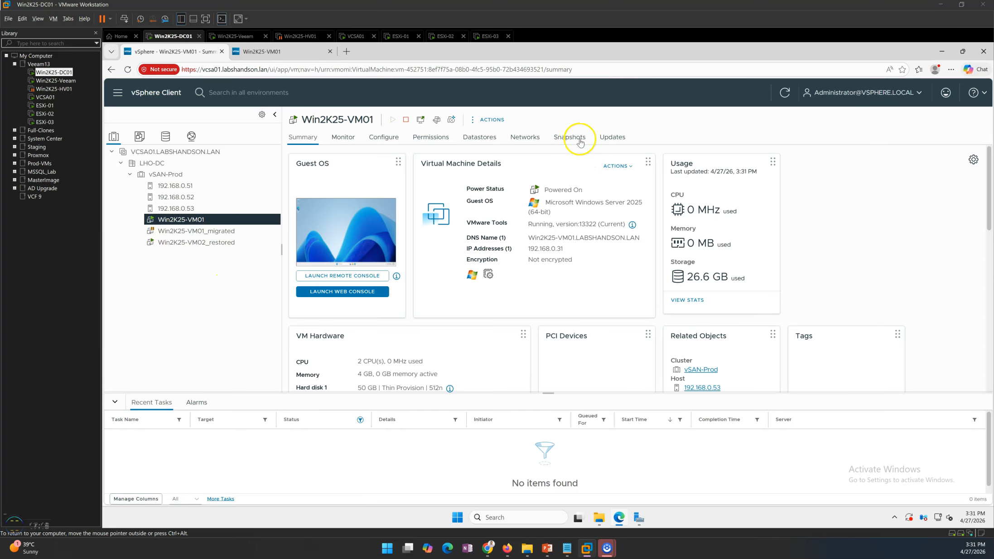
click(479, 137)
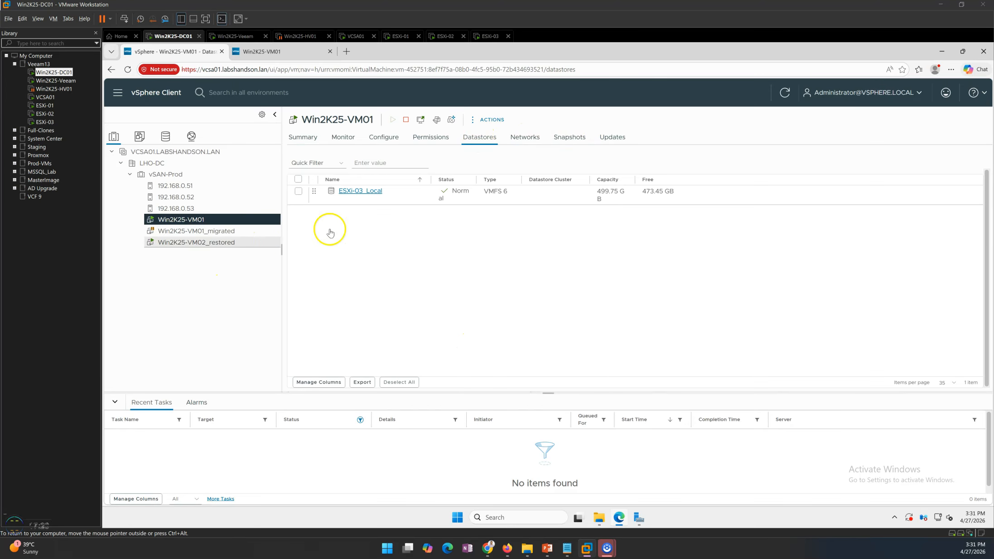
click(174, 241)
click(179, 232)
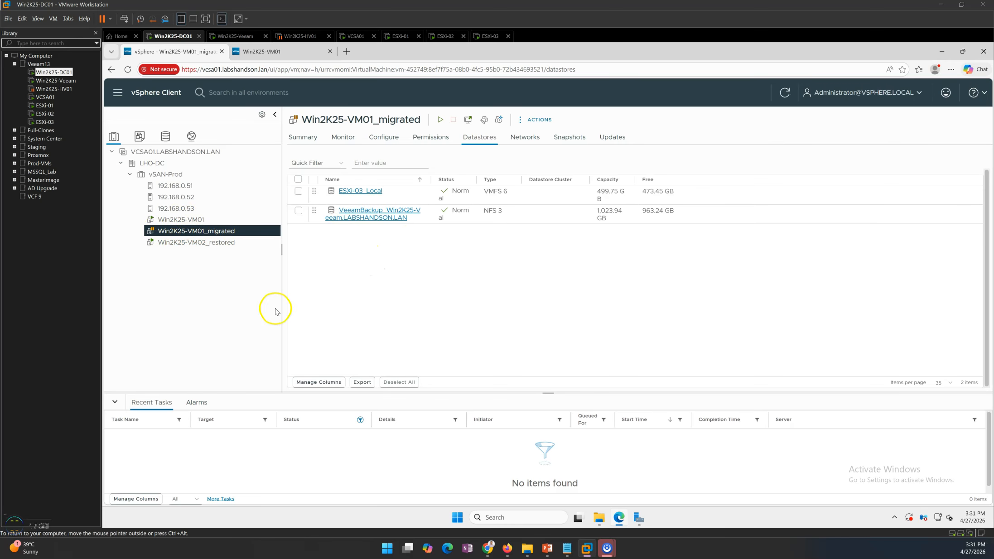
click(195, 220)
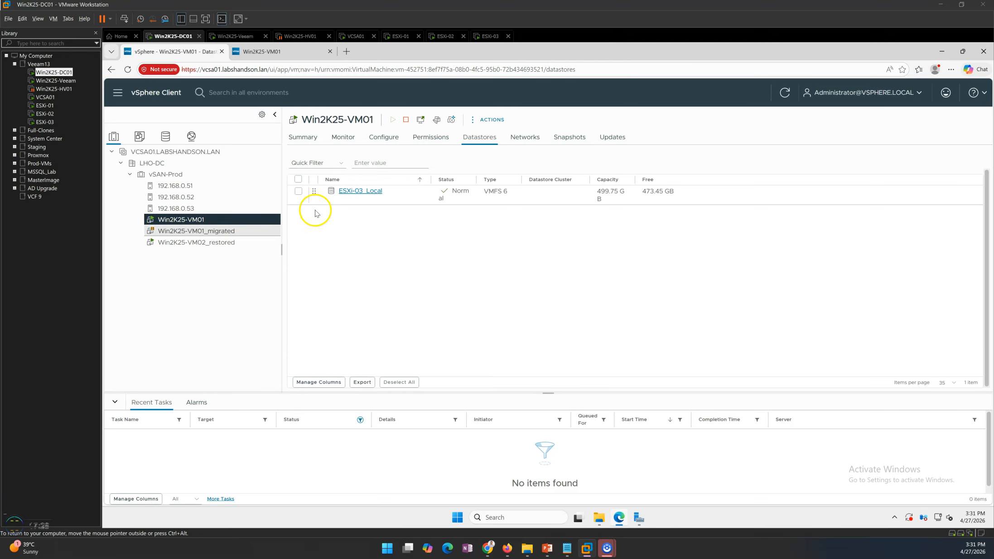
- Check the power status and IP address in the summary of the migrated Win2K25-VM01
click(302, 137)
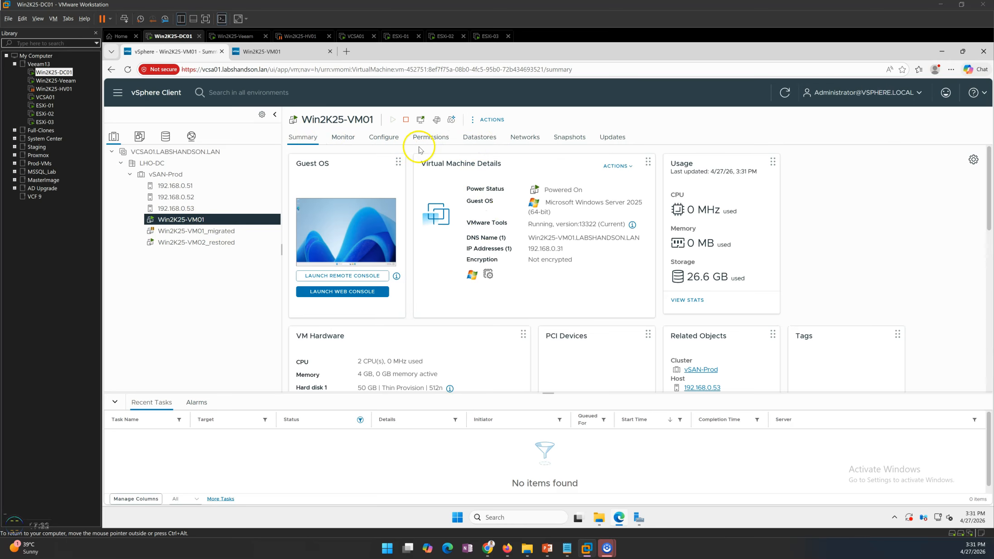
drag(524, 255, 592, 250)
click(592, 280)
- Return to Veeam and review the Quick Migration action log from the first entry through the end of VM processing
click(234, 38)
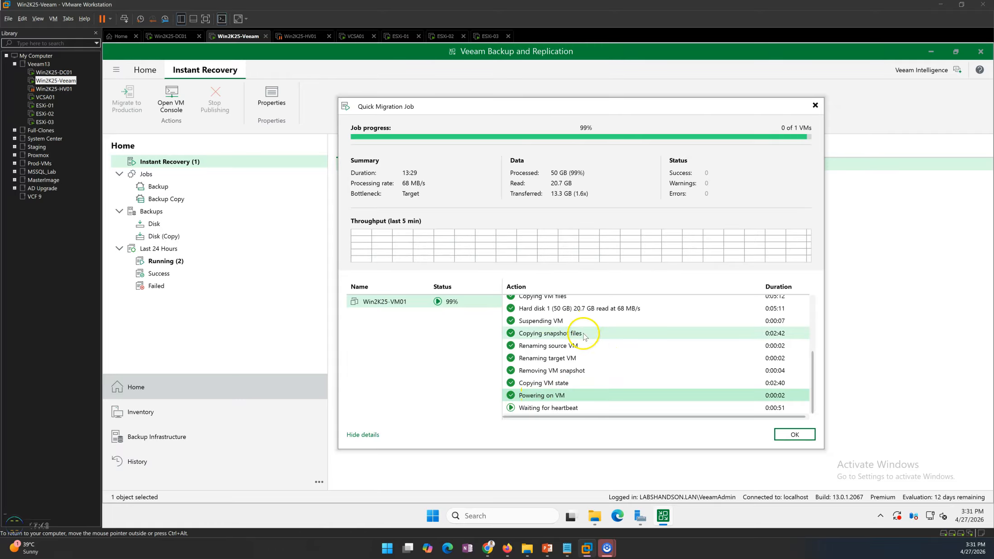
scroll(582, 335, up, 5)
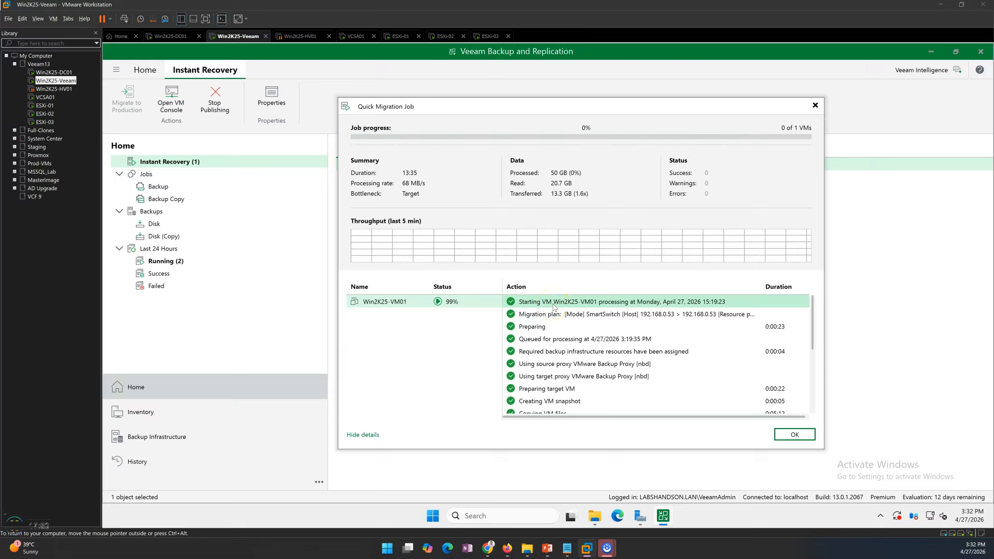
scroll(563, 365, down, 3)
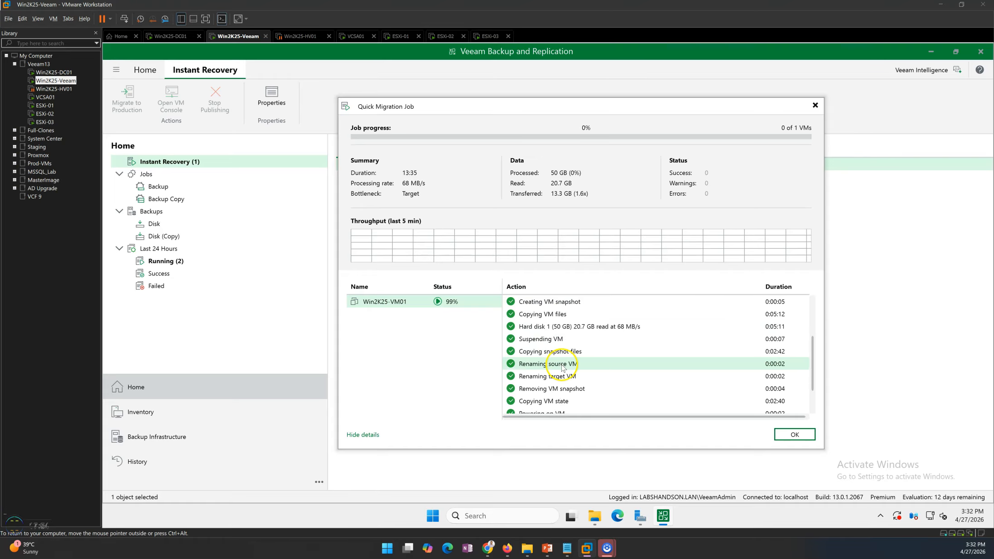
scroll(563, 370, down, 2)
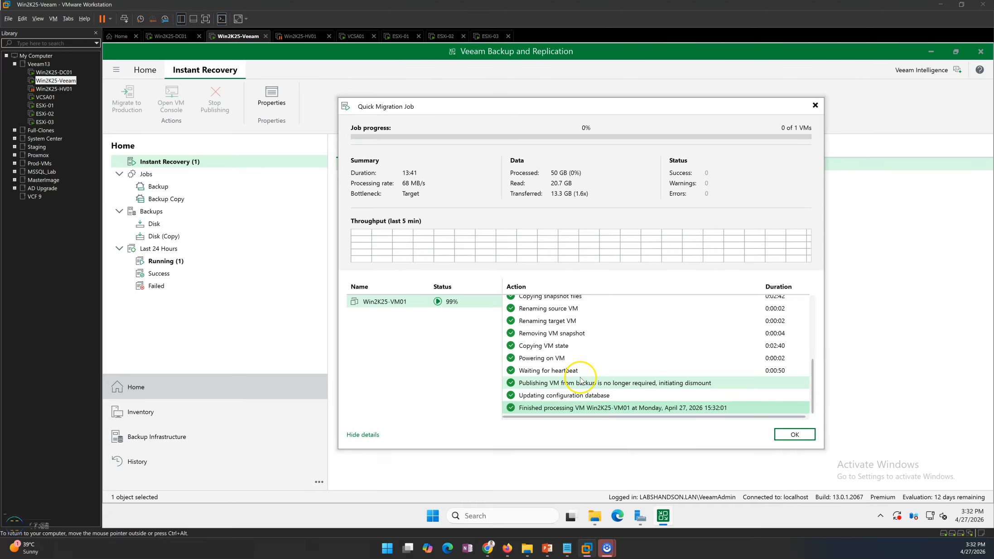
drag(473, 106, 468, 85)
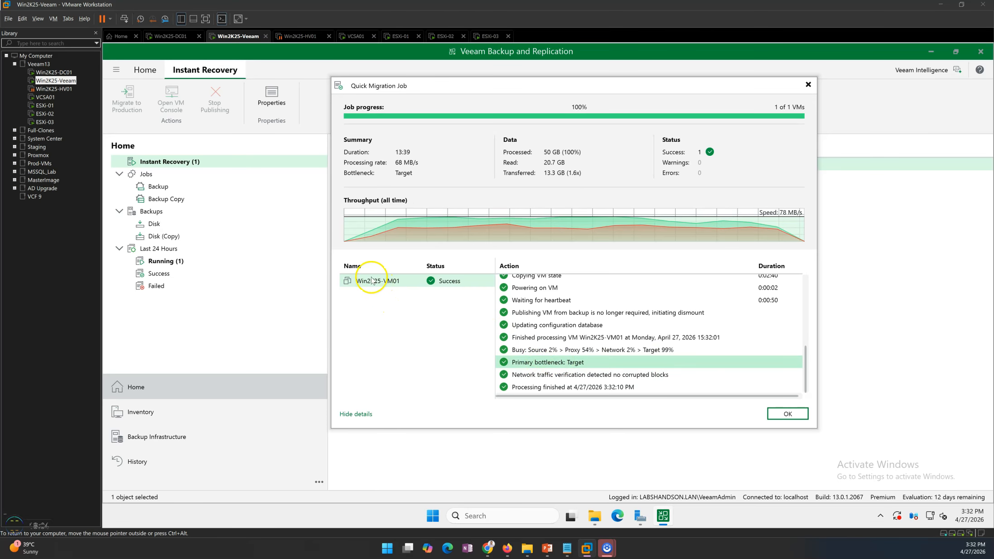
- Check the final entry of the Quick Migration action log, close the job details, and examine the instant recovery session's status
click(553, 390)
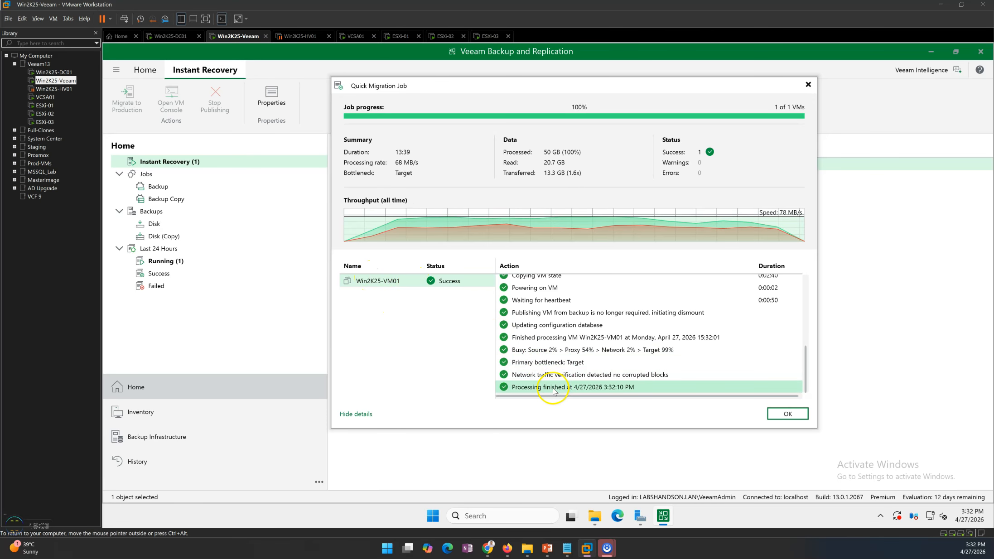
click(787, 413)
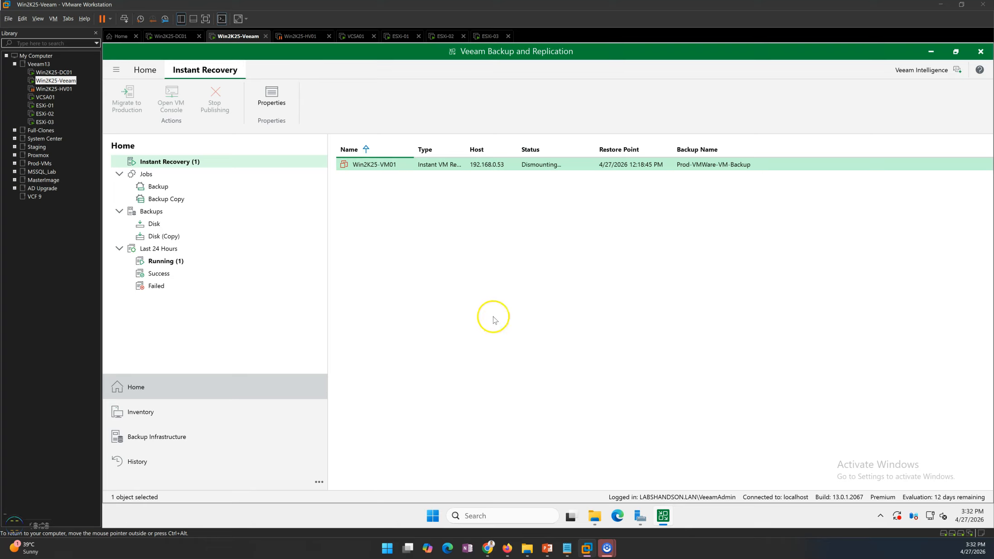
click(395, 164)
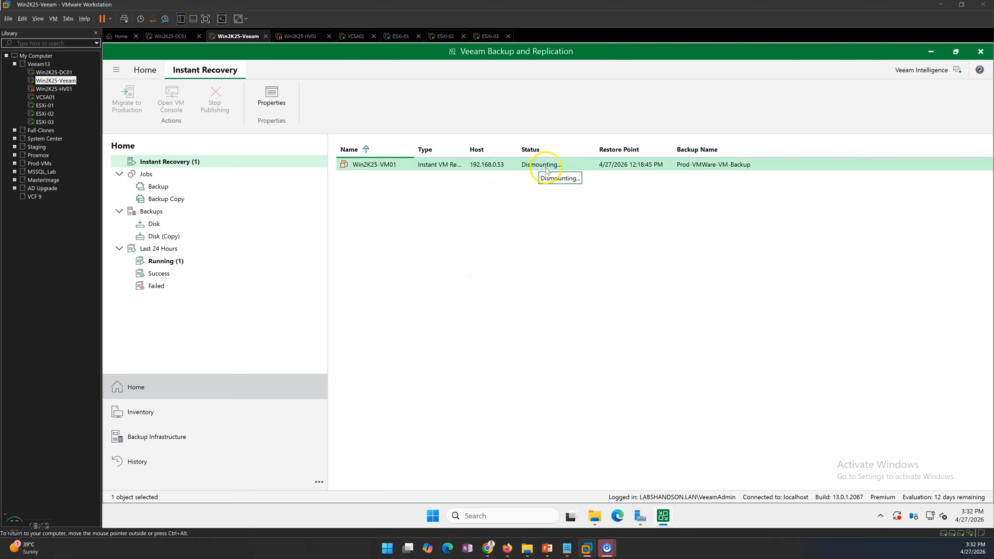
- Switch to the vSphere Client and check the datastores of Win2K25-VM01_migrated and the inventory of the vSAN-Prod cluster
click(161, 38)
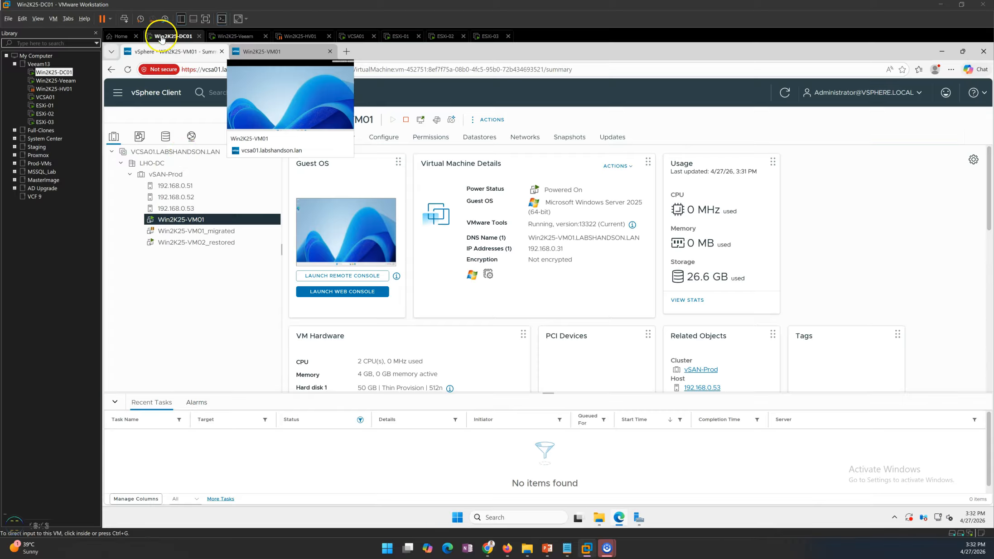
click(209, 231)
click(465, 141)
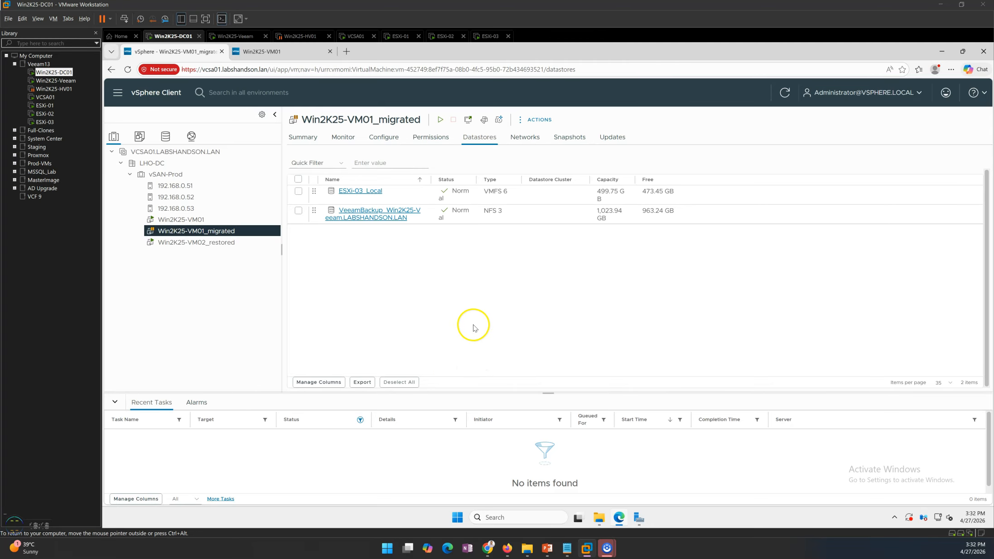
click(174, 174)
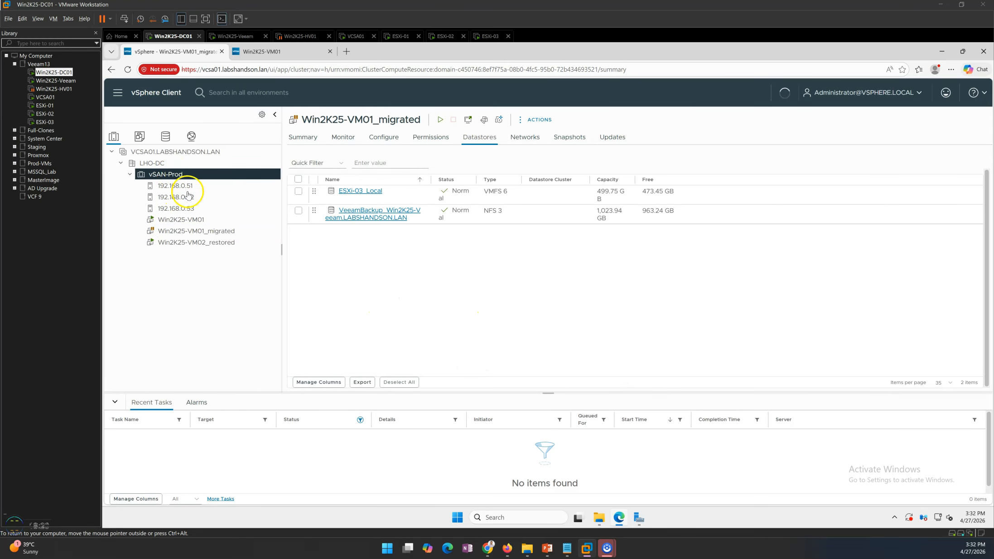
- Return to Veeam and review the Quick Migration Job session from the last 24 hours, including the actions for Win2K25-VM01
click(234, 37)
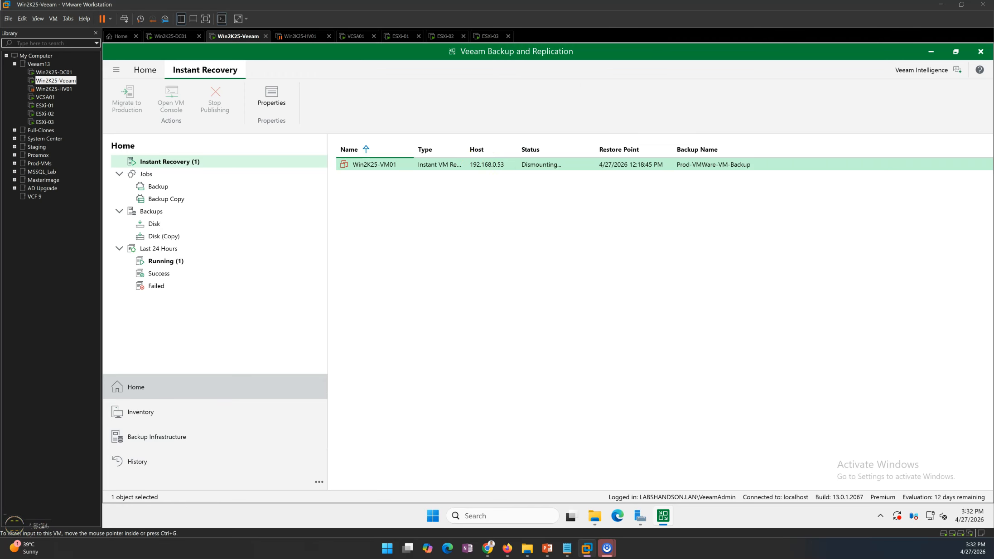
click(667, 381)
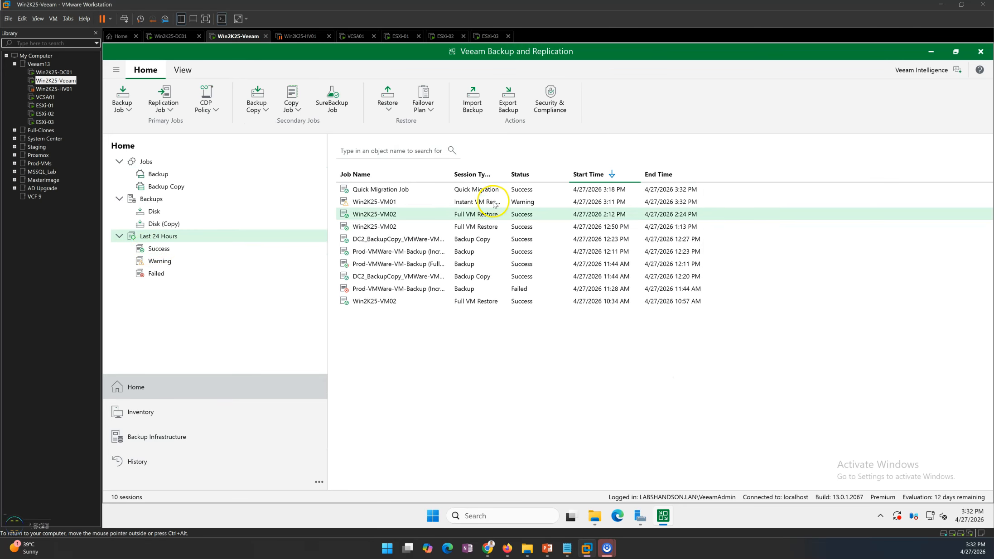
click(475, 190)
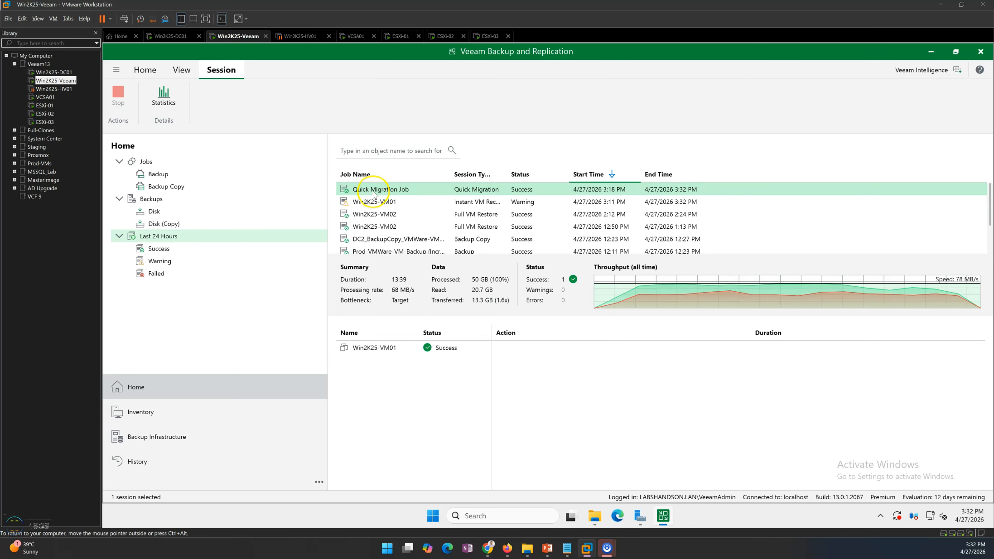
double_click(406, 189)
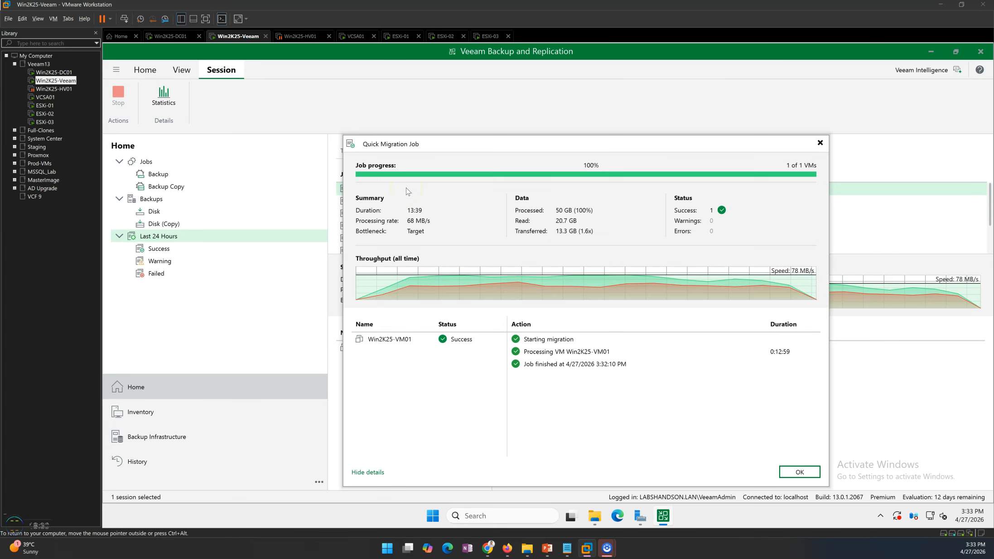
click(415, 341)
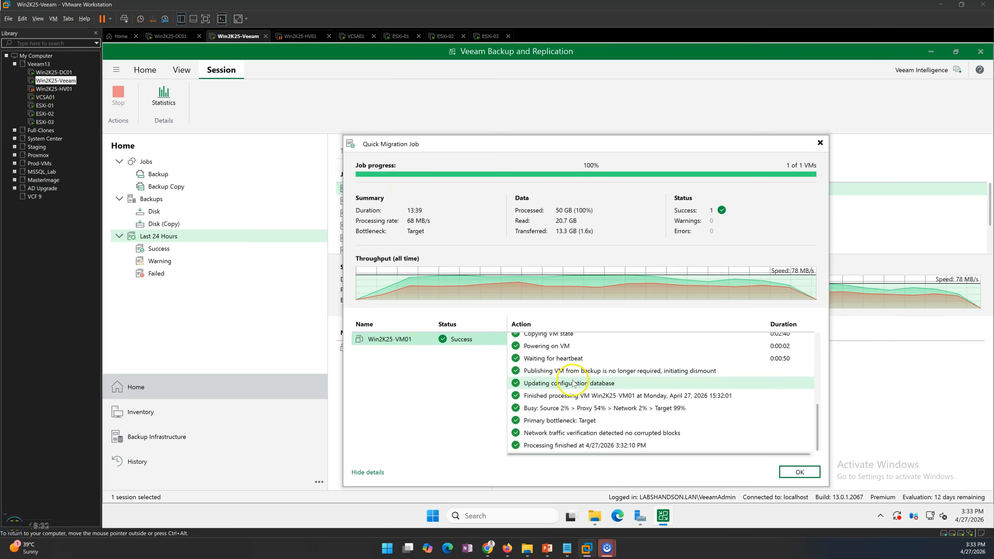
click(798, 472)
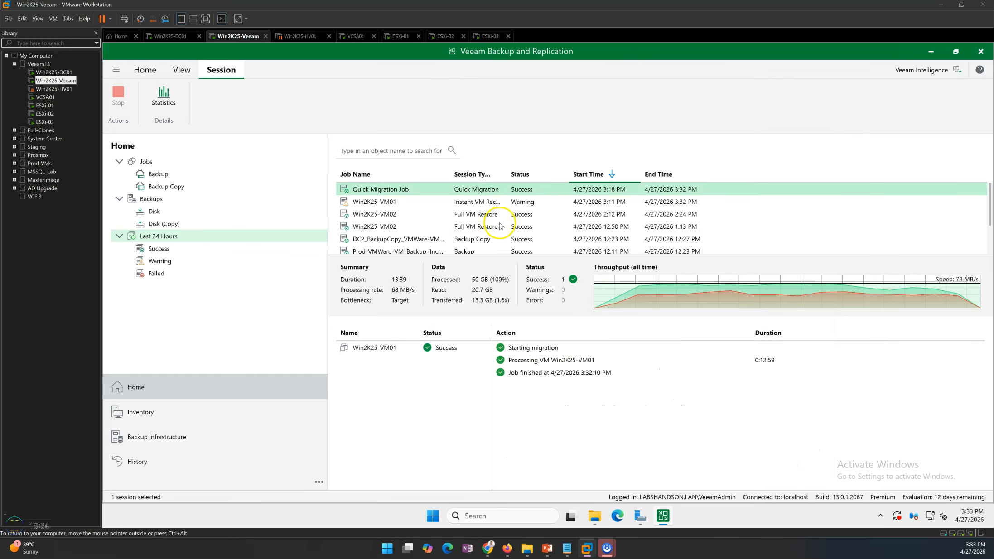
- Review the Instant VM Recovery session log of Win2K25-VM01 through the final dismount entries and close it
click(389, 202)
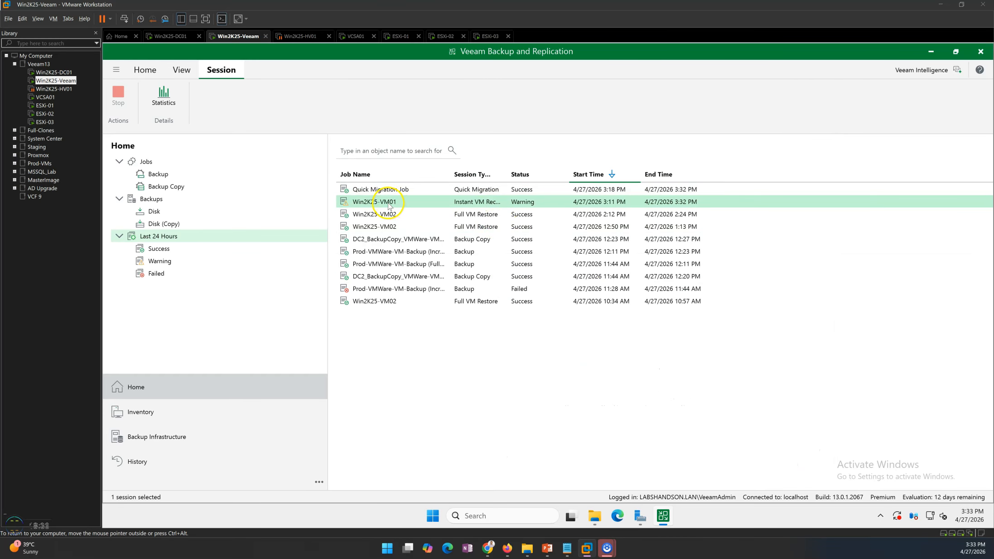
double_click(506, 174)
double_click(493, 206)
scroll(492, 344, down, 10)
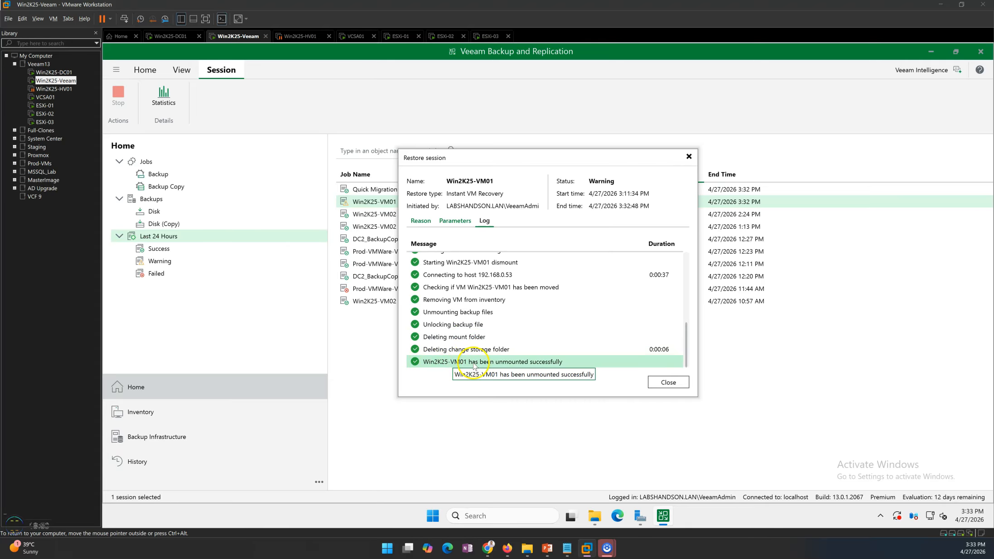
click(668, 382)
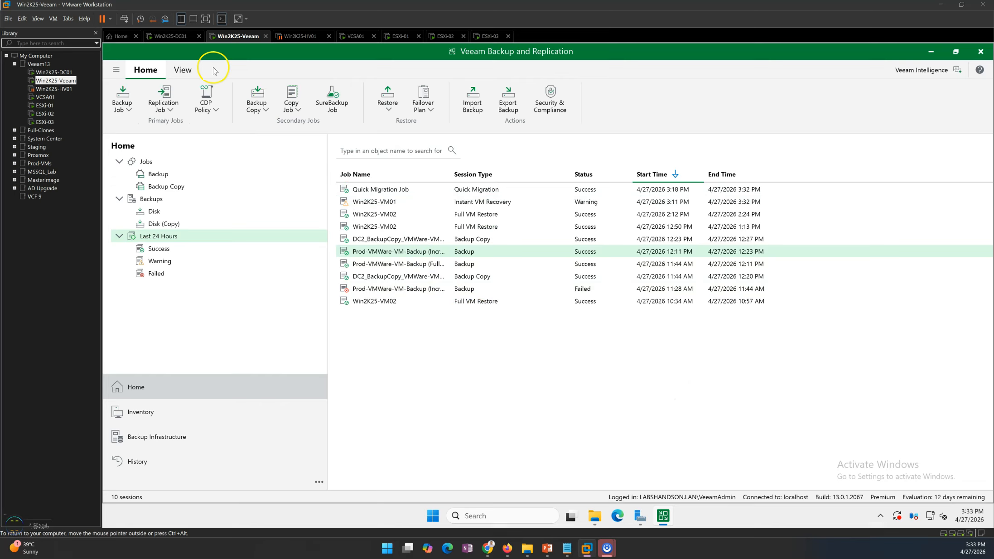
- Switch to the vSphere Client and check the summary and datastores of the migrated Win2K25-VM01
click(162, 36)
click(186, 221)
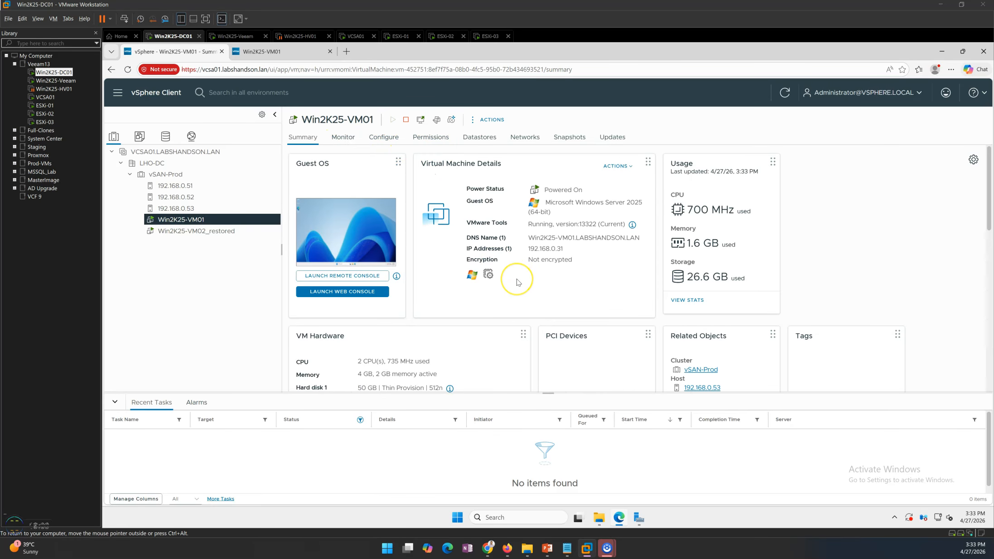
click(471, 137)
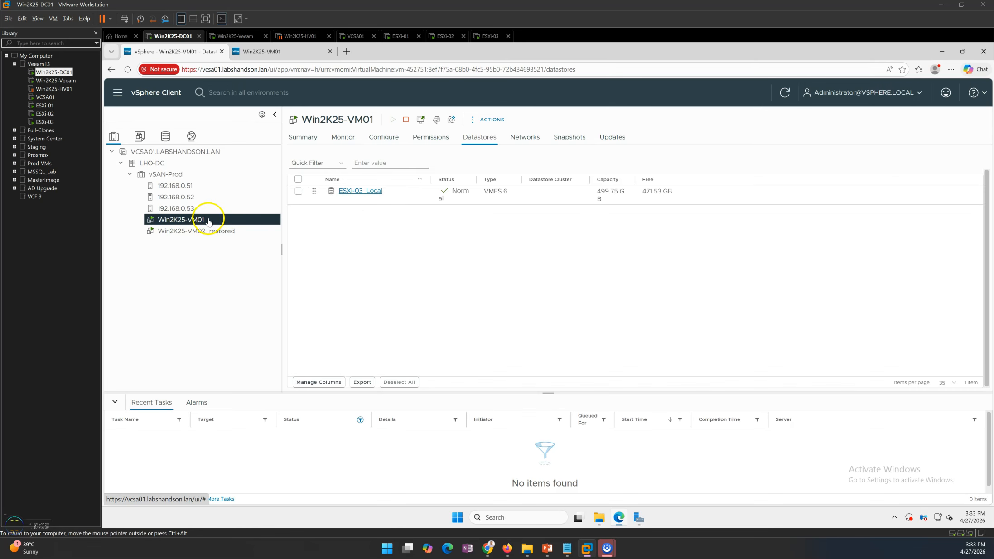
click(303, 137)
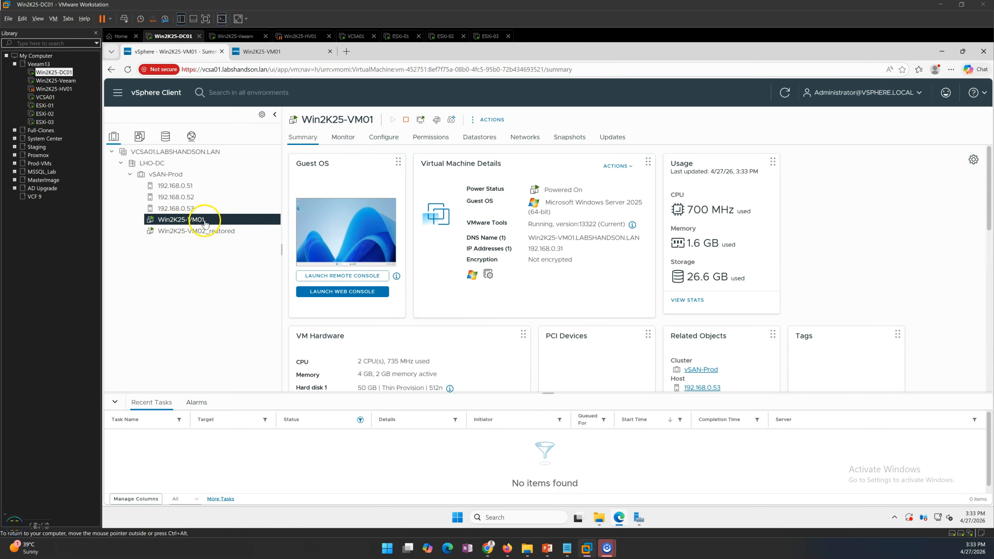
- Switch to the PowerPoint slide show and advance from the storage migration slide to the closing slide
click(235, 37)
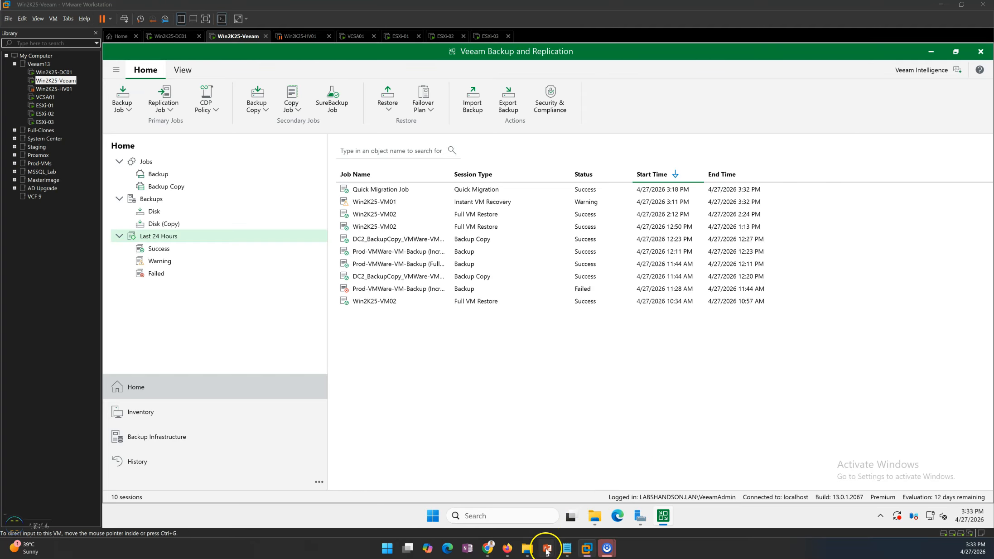
mouse_move(547, 548)
click(523, 508)
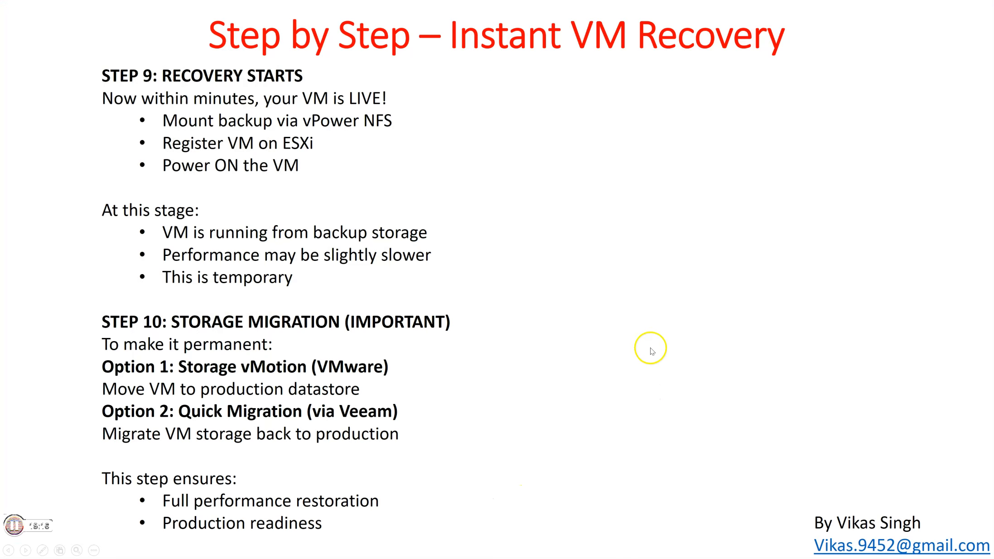
click(651, 348)
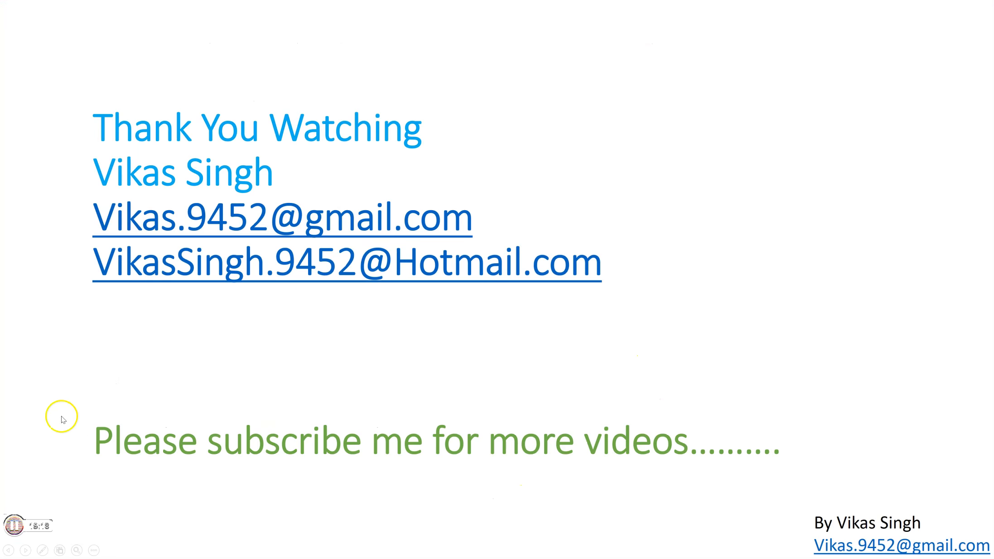